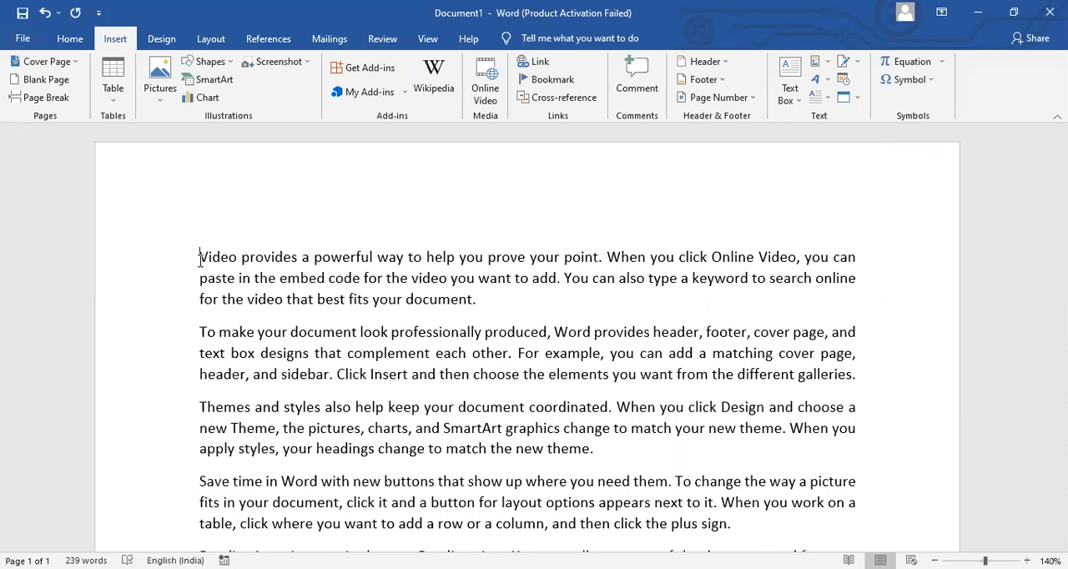
- Add a centred page header reading "PANDIT JAWAHAR LAL NEHRU" and return to the document body
{"action": "double_click", "coordinate": [282, 203]}
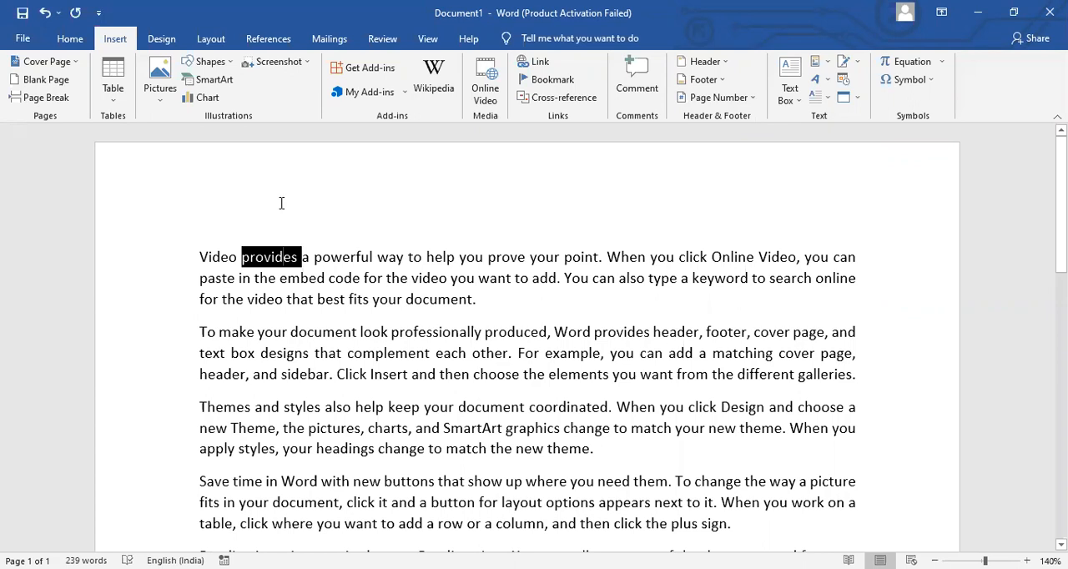
{"action": "double_click", "coordinate": [282, 204]}
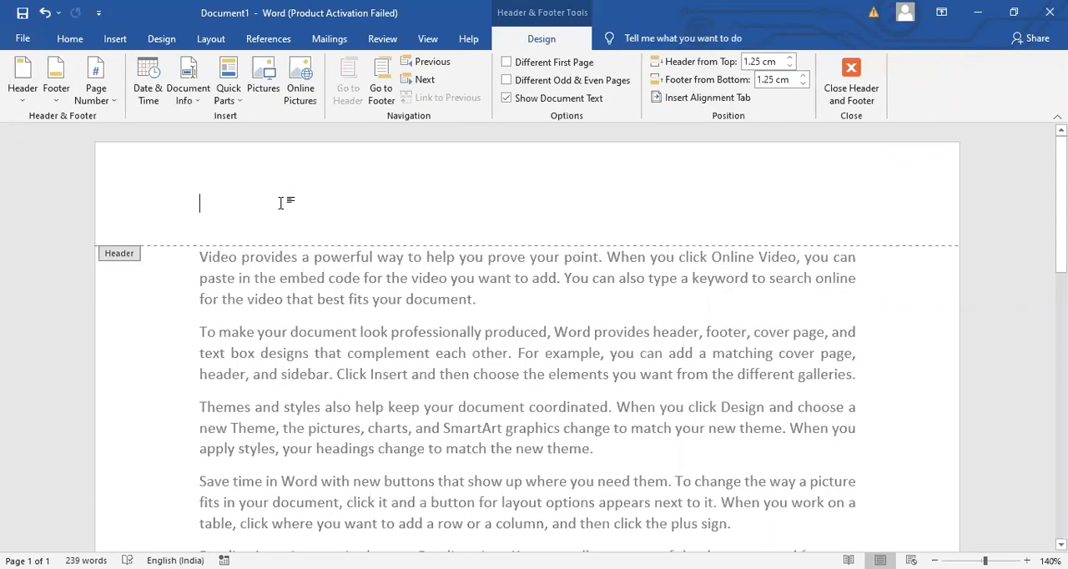
{"action": "type", "text": "P"}
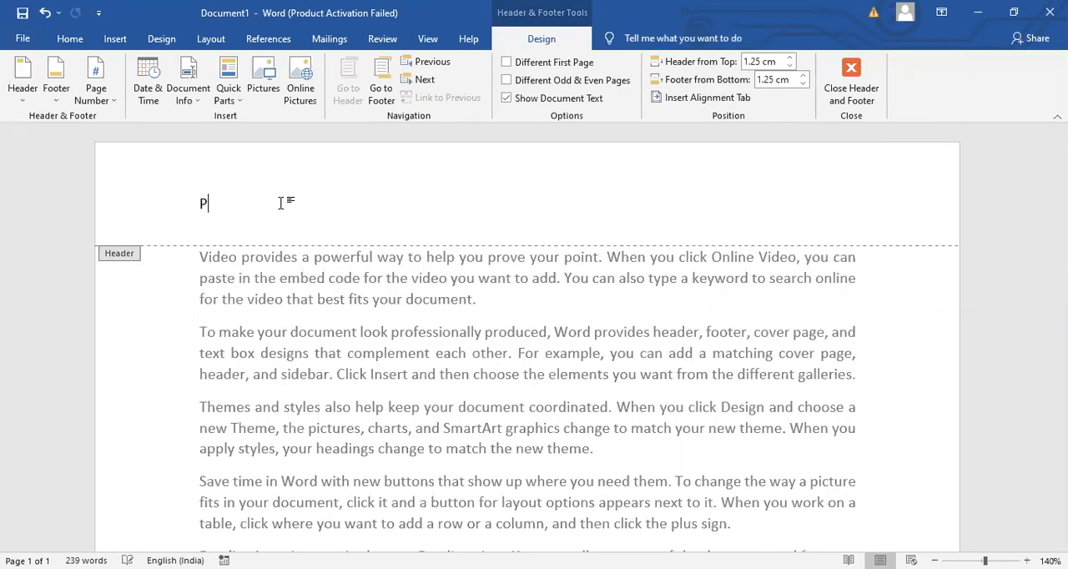
{"action": "type", "text": "AND"}
{"action": "key", "text": "BackSpace"}
{"action": "type", "text": "NDIT JAWAR"}
{"action": "key", "text": "BackSpace"}
{"action": "type", "text": "HAR"}
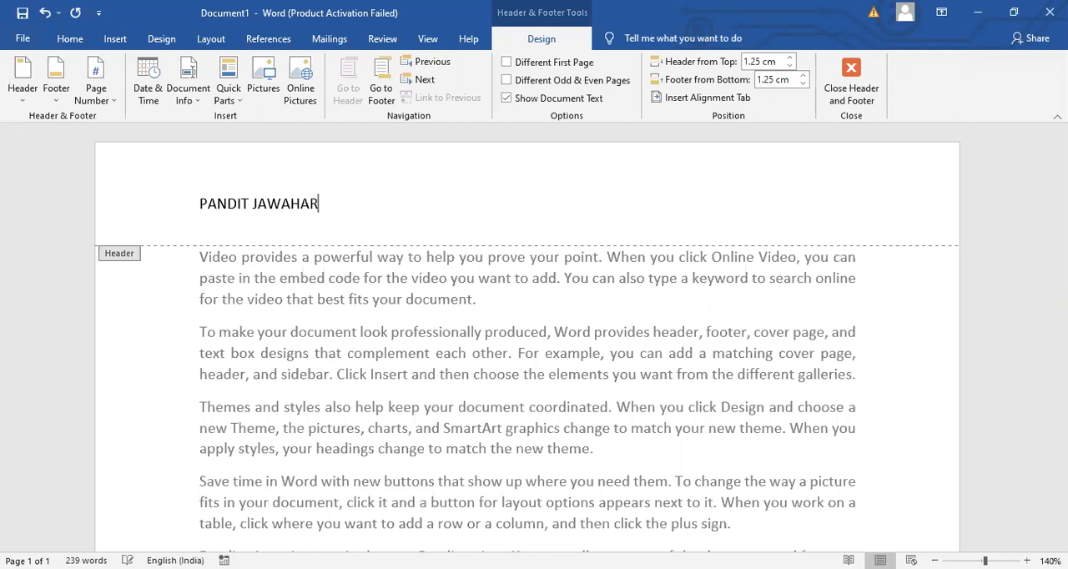
{"action": "type", "text": " LAL NEHRU"}
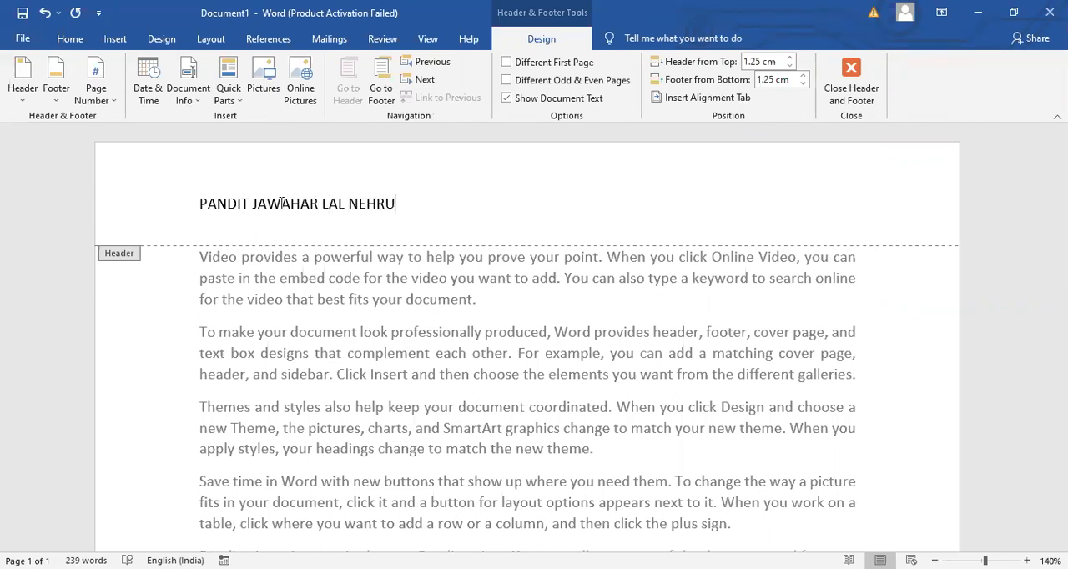
{"action": "key", "text": "ctrl+e"}
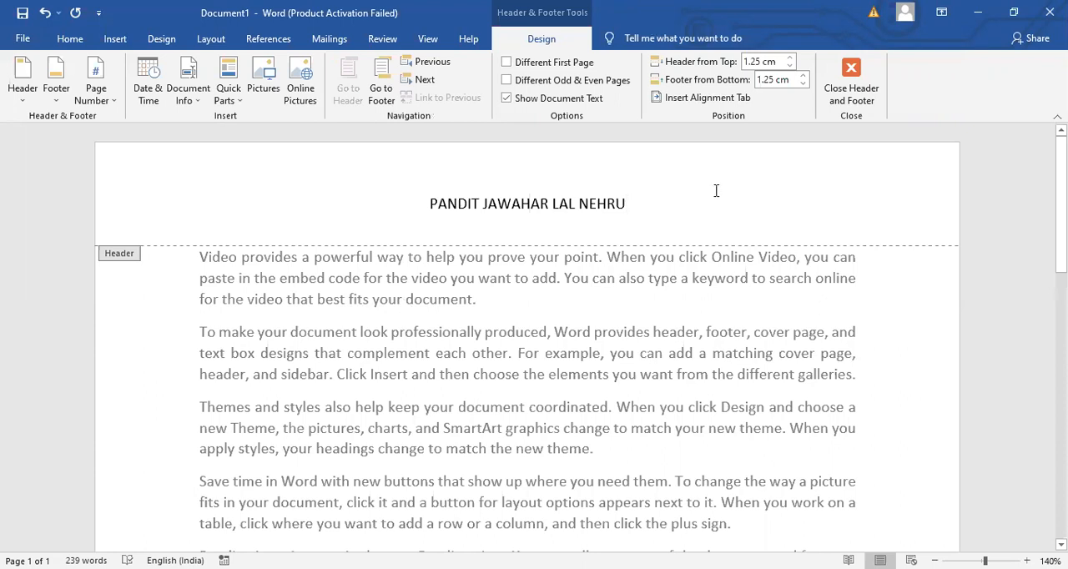
{"action": "left_click", "coordinate": [846, 87]}
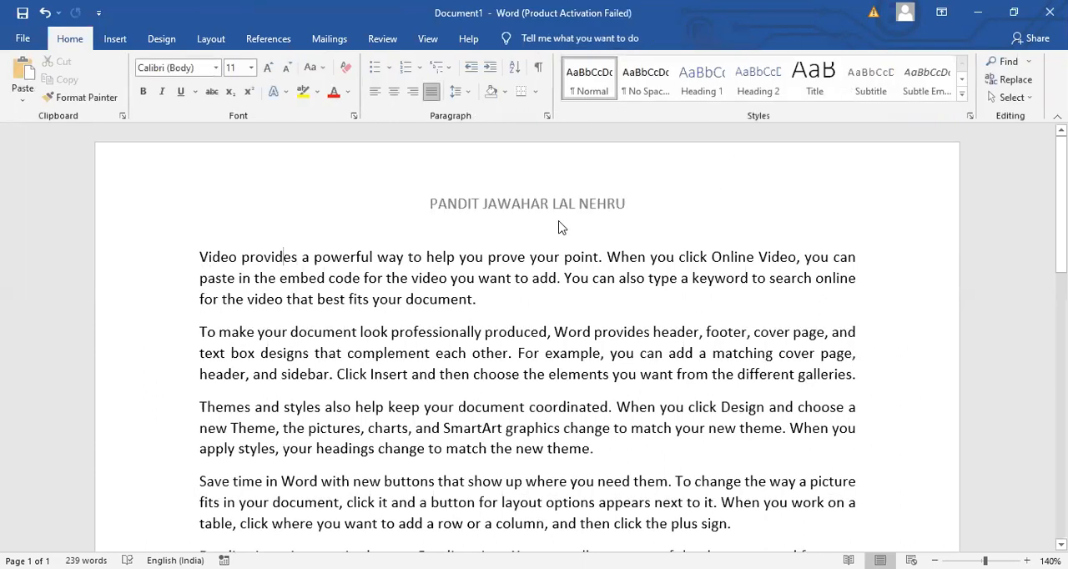
- Insert blank lines after the first paragraph until the remaining text starts on page three, and return to the document's beginning
{"action": "scroll", "coordinate": [528, 334], "scroll_direction": "down", "scroll_amount": 10}
{"action": "scroll", "coordinate": [528, 334], "scroll_direction": "up", "scroll_amount": 10}
{"action": "key", "text": "Return"}
{"action": "key", "text": "Return"}
{"action": "key", "text": "Return"}
{"action": "key", "text": "Return"}
{"action": "key", "text": "Return"}
{"action": "key", "text": "Return"}
{"action": "key", "text": "Return"}
{"action": "key", "text": "Return"}
{"action": "key", "text": "Return"}
{"action": "key", "text": "Return"}
{"action": "key", "text": "Return"}
{"action": "key", "text": "Return"}
{"action": "key", "text": "Return"}
{"action": "key", "text": "Return"}
{"action": "key", "text": "Return"}
{"action": "key", "text": "Return"}
{"action": "key", "text": "Return"}
{"action": "key", "text": "Return"}
{"action": "key", "text": "Return"}
{"action": "key", "text": "Return"}
{"action": "key", "text": "Return"}
{"action": "key", "text": "Return"}
{"action": "key", "text": "Return"}
{"action": "key", "text": "Return"}
{"action": "key", "text": "Return"}
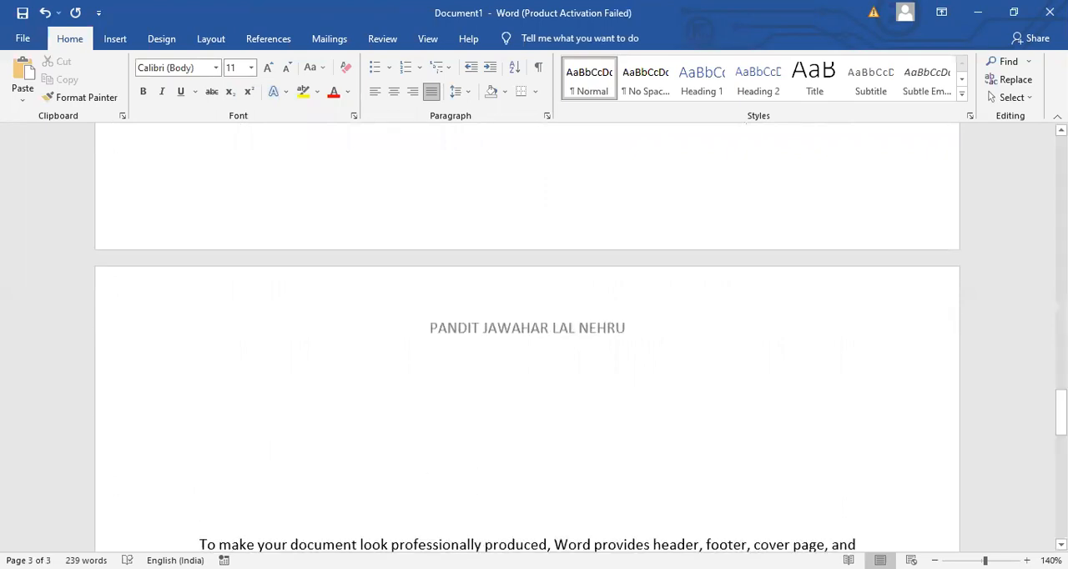
{"action": "key", "text": "BackSpace"}
{"action": "key", "text": "BackSpace"}
{"action": "key", "text": "BackSpace"}
{"action": "key", "text": "BackSpace"}
{"action": "key", "text": "BackSpace"}
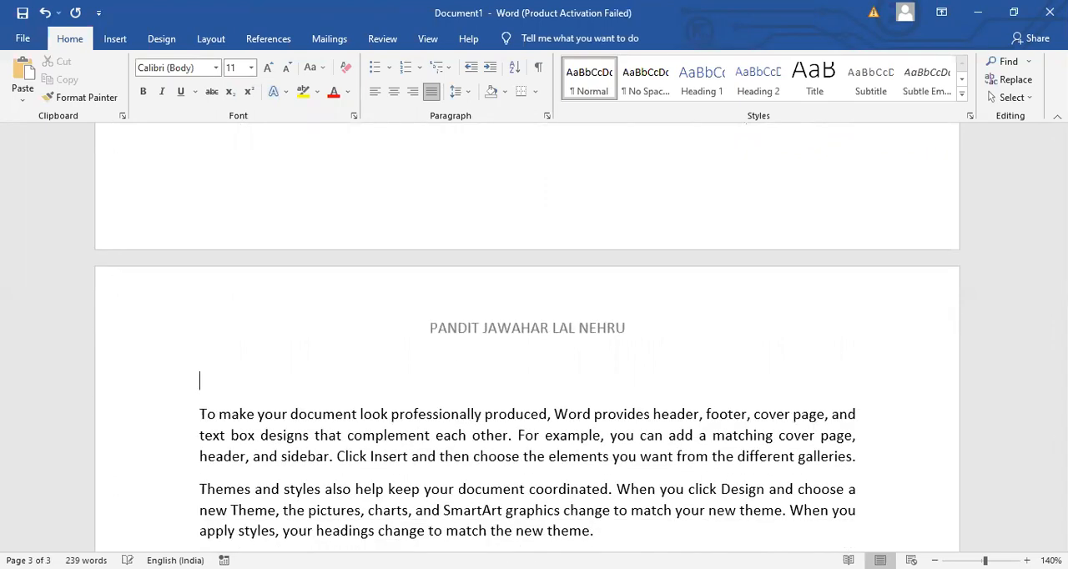
{"action": "scroll", "coordinate": [527, 337], "scroll_direction": "up", "scroll_amount": 15}
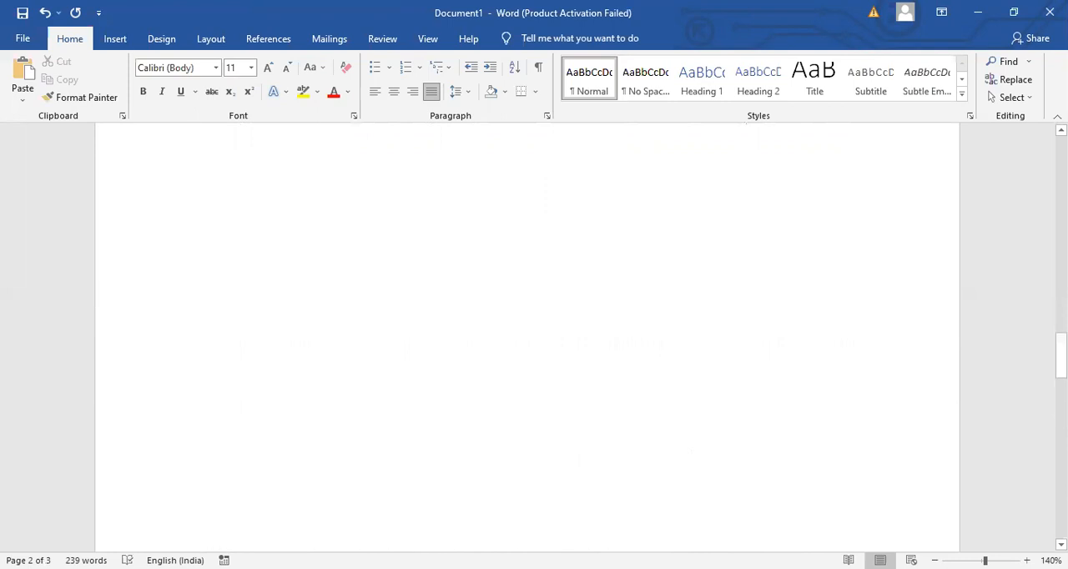
{"action": "key", "text": "Up"}
{"action": "key", "text": "Up"}
{"action": "key", "text": "Up"}
{"action": "key", "text": "Up"}
{"action": "key", "text": "Up"}
{"action": "key", "text": "Up"}
{"action": "key", "text": "Up"}
{"action": "key", "text": "Up"}
{"action": "key", "text": "Up"}
{"action": "key", "text": "Up"}
{"action": "key", "text": "Up"}
{"action": "key", "text": "Up"}
{"action": "key", "text": "Up"}
{"action": "key", "text": "Up"}
{"action": "key", "text": "Up"}
{"action": "key", "text": "Up"}
{"action": "key", "text": "Up"}
{"action": "key", "text": "Up"}
{"action": "key", "text": "Up"}
{"action": "key", "text": "Up"}
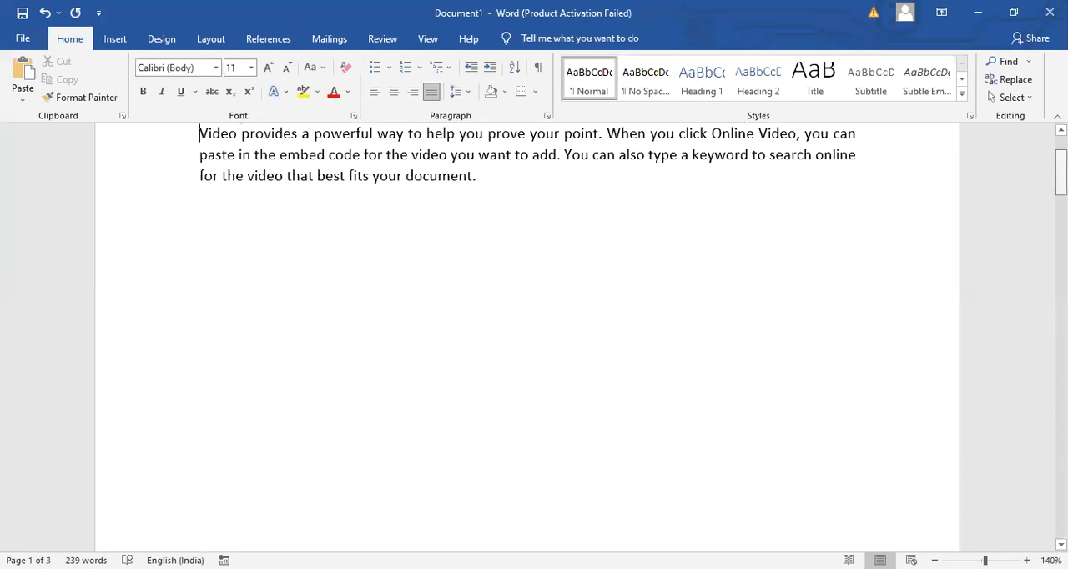
{"action": "scroll", "coordinate": [528, 337], "scroll_direction": "up", "scroll_amount": 2}
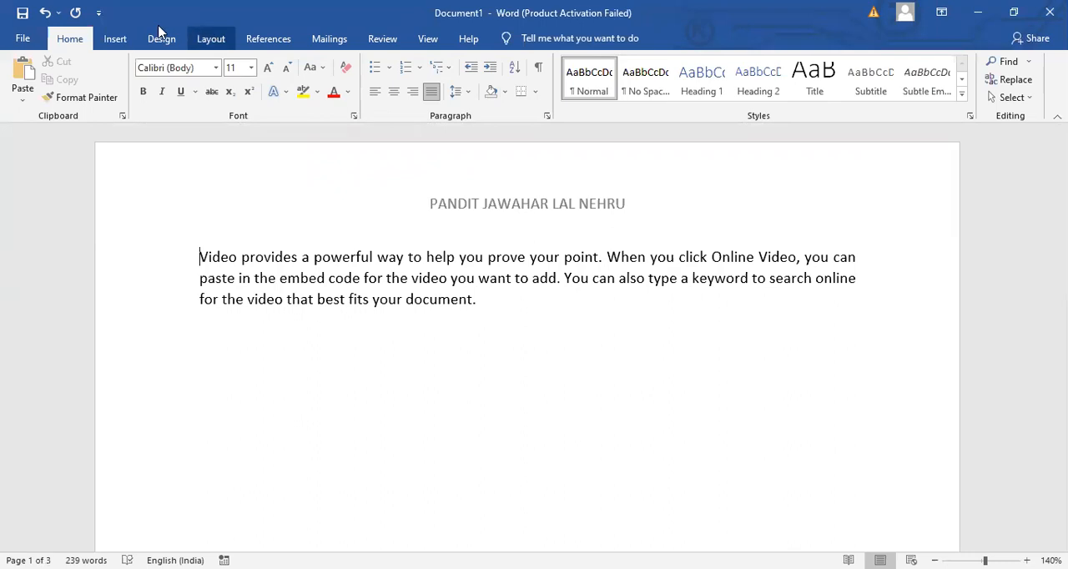
{"action": "left_click", "coordinate": [115, 39]}
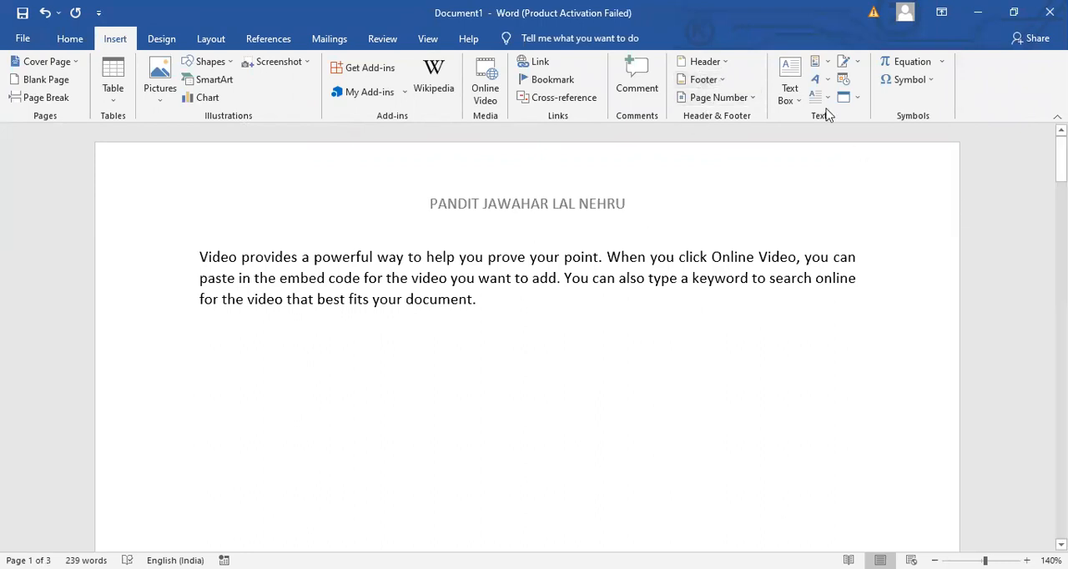
{"action": "left_click", "coordinate": [700, 79]}
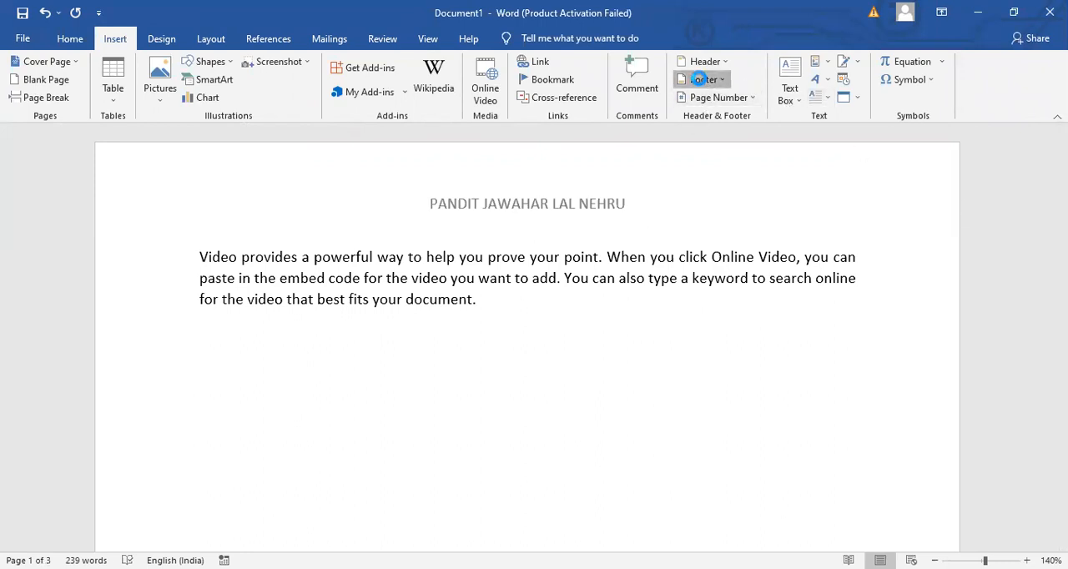
{"action": "left_click", "coordinate": [701, 81]}
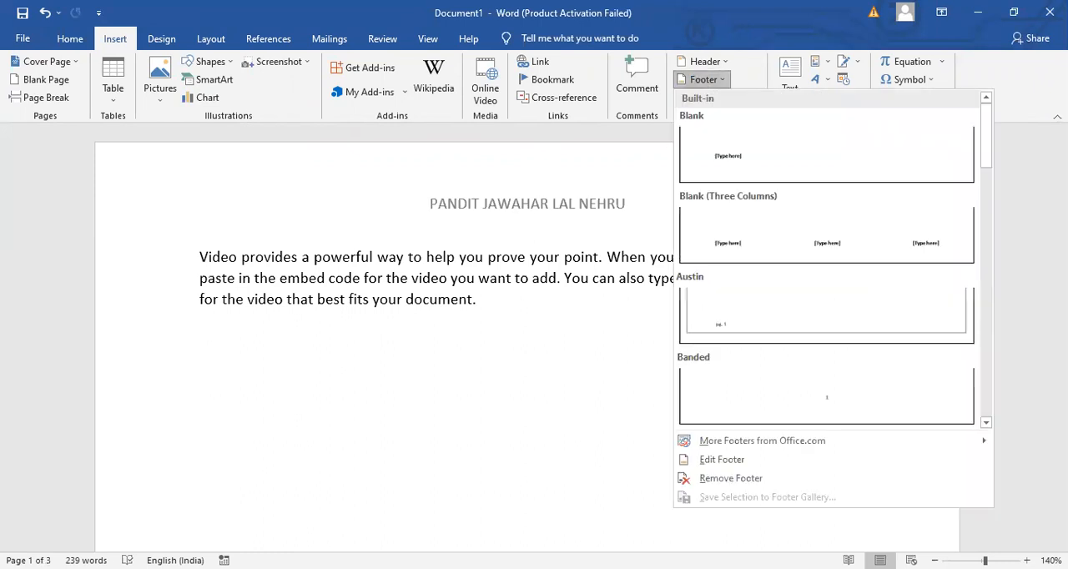
{"action": "left_click", "coordinate": [680, 382]}
- Add a right-aligned footer on page one reading "CREATED BY" followed by the author's full name
{"action": "left_click_drag", "start_coordinate": [1061, 160], "coordinate": [1062, 269]}
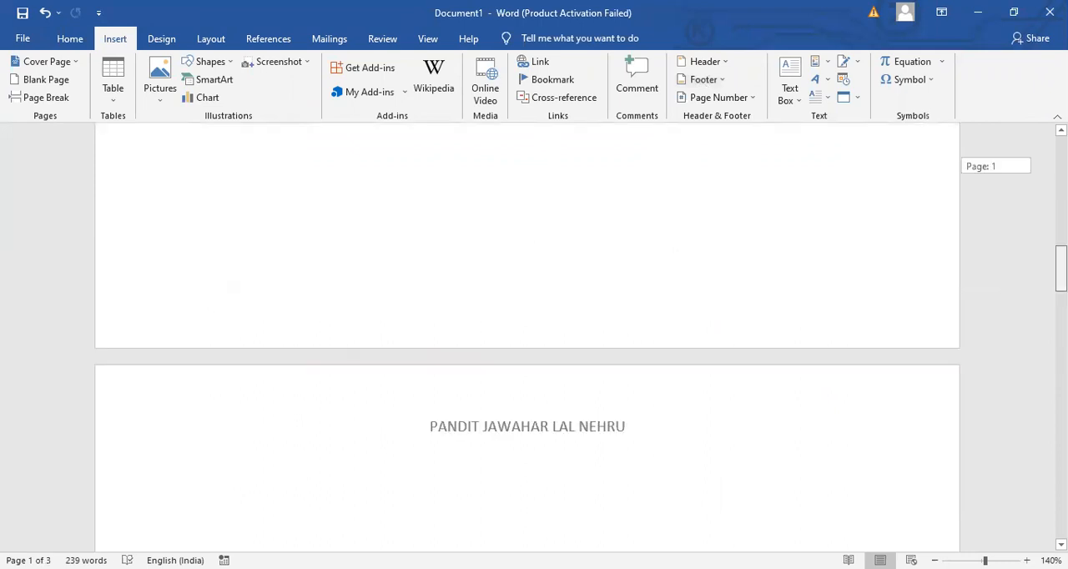
{"action": "double_click", "coordinate": [422, 302]}
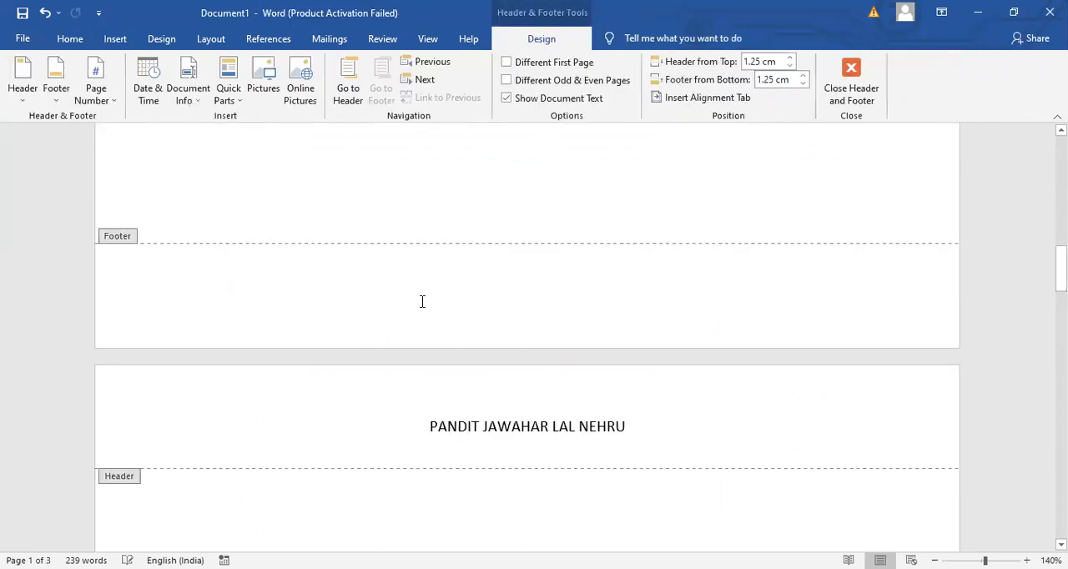
{"action": "type", "text": "CREA"}
{"action": "key", "text": "BackSpace"}
{"action": "key", "text": "BackSpace"}
{"action": "key", "text": "BackSpace"}
{"action": "key", "text": "BackSpace"}
{"action": "type", "text": "CREATED BY  YASH "}
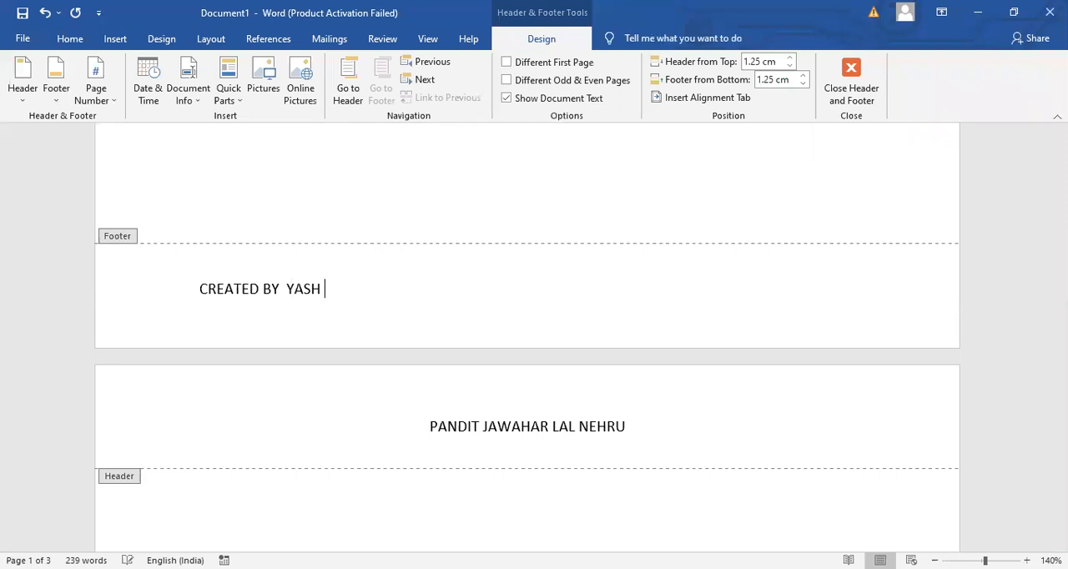
{"action": "type", "text": "CHOPRA"}
{"action": "key", "text": "ctrl+r"}
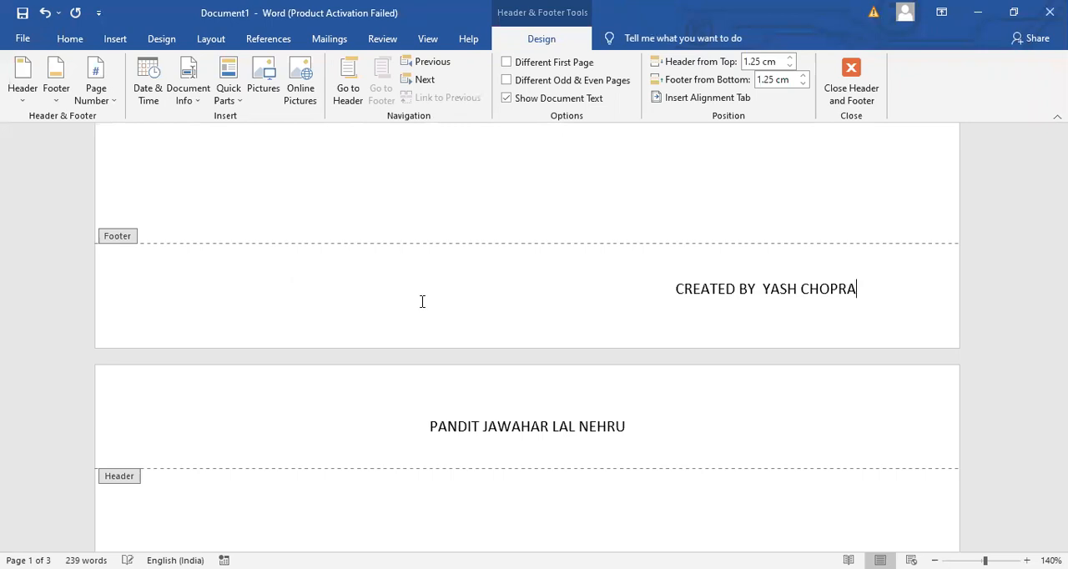
{"action": "double_click", "coordinate": [673, 189]}
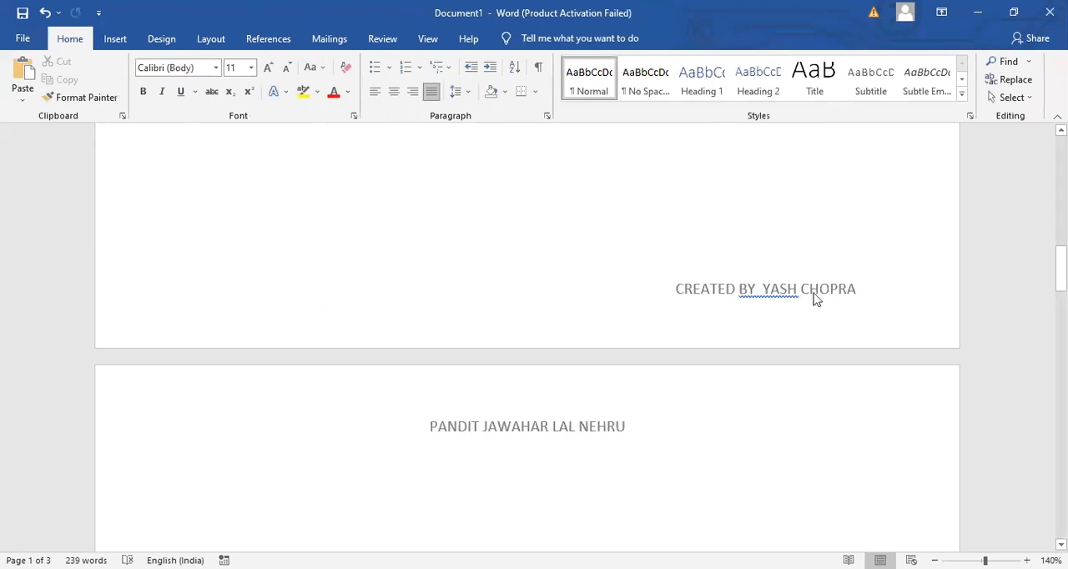
- Remove the extra space before the author's name, and format the footer text in red Edwardian Script ITC
{"action": "double_click", "coordinate": [759, 292]}
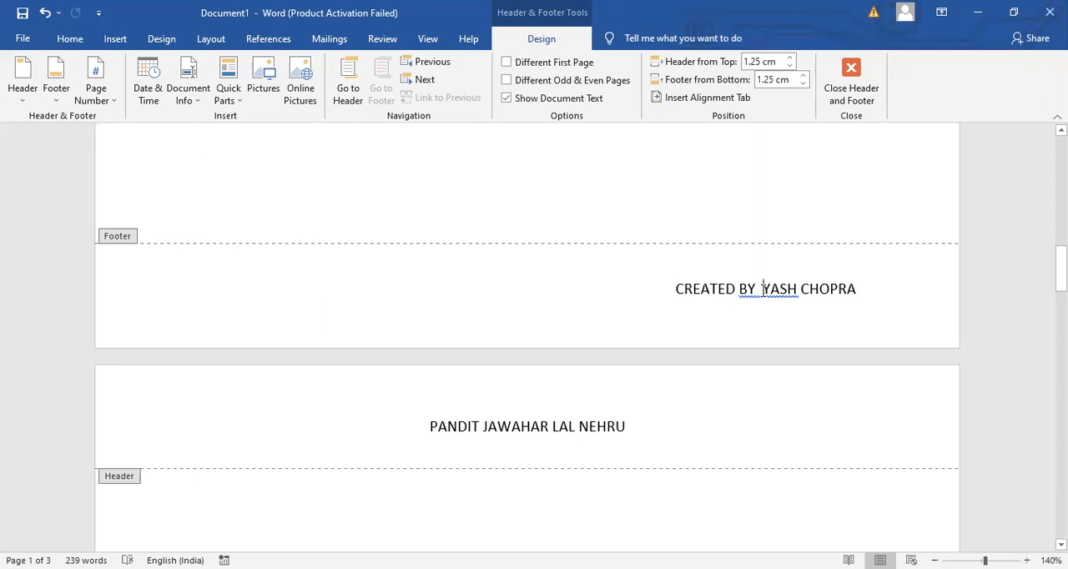
{"action": "key", "text": "BackSpace"}
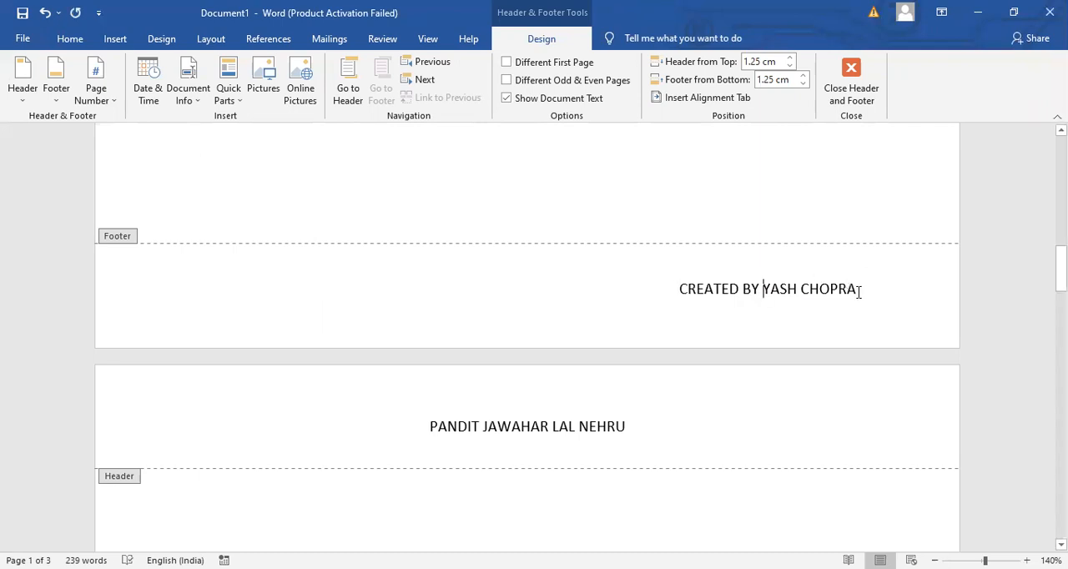
{"action": "key", "text": "ctrl+a"}
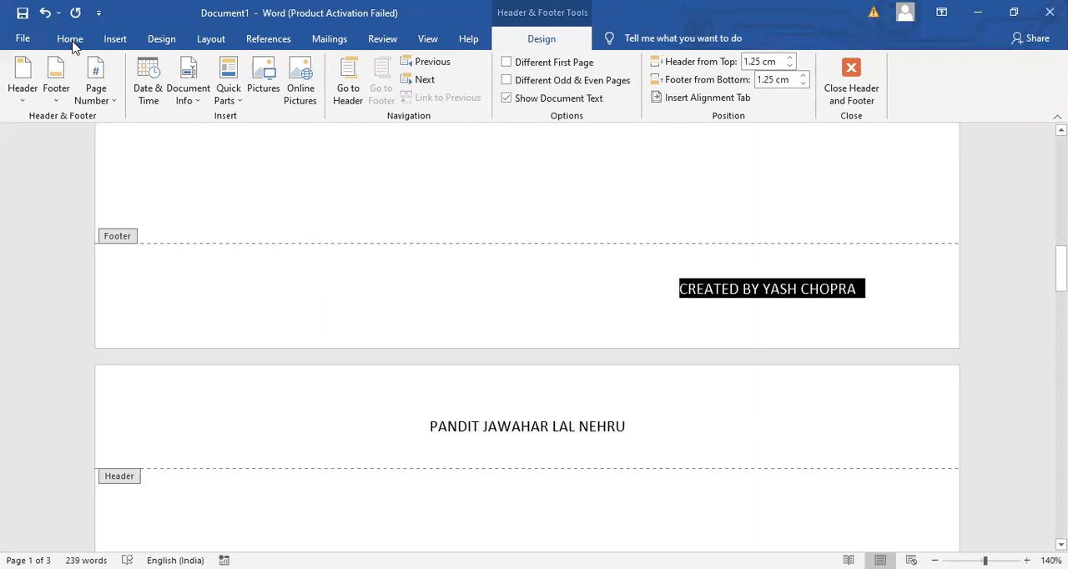
{"action": "left_click", "coordinate": [71, 39]}
{"action": "left_click", "coordinate": [334, 96]}
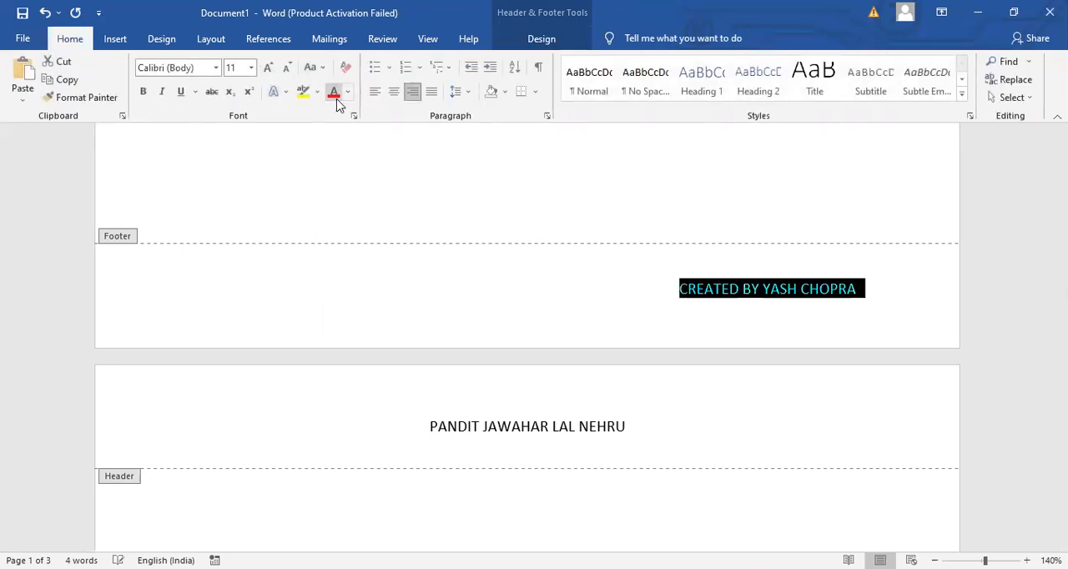
{"action": "left_click", "coordinate": [216, 68]}
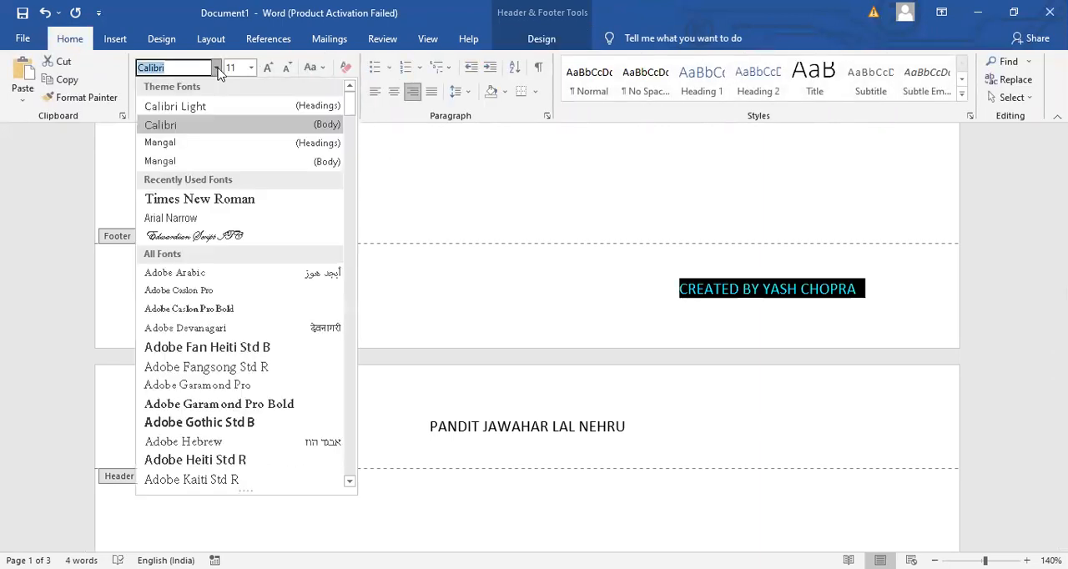
{"action": "left_click", "coordinate": [218, 236]}
{"action": "double_click", "coordinate": [419, 212]}
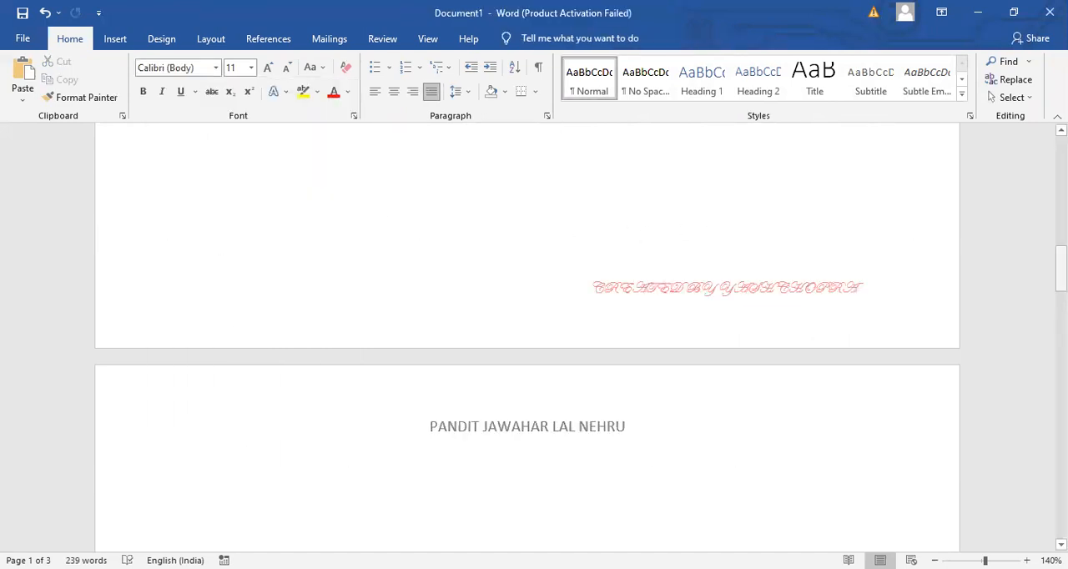
- Replace the page header with the built-in Banded design
{"action": "left_click_drag", "start_coordinate": [1061, 271], "coordinate": [1061, 156]}
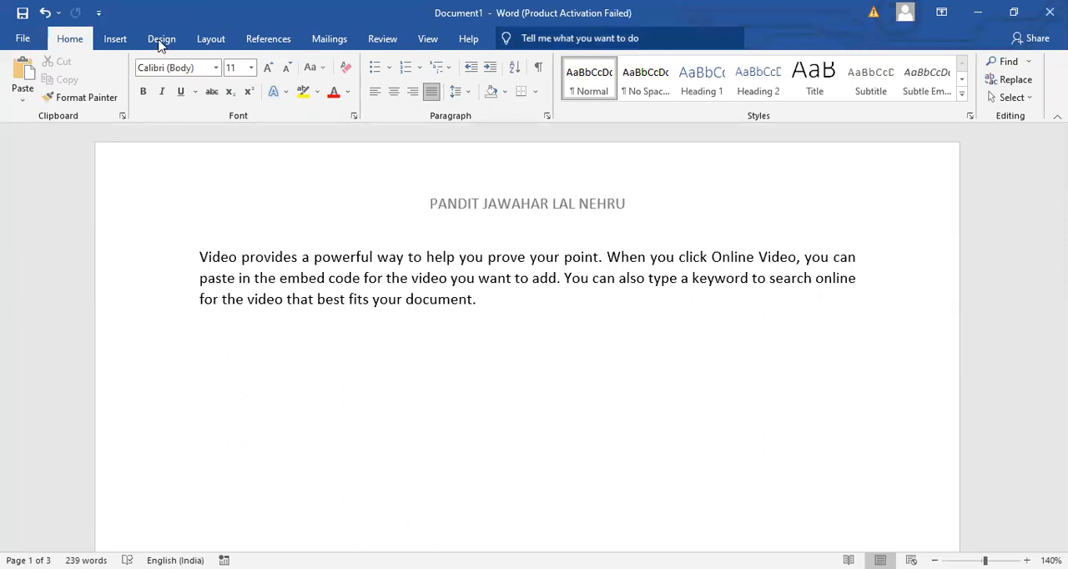
{"action": "left_click", "coordinate": [117, 40]}
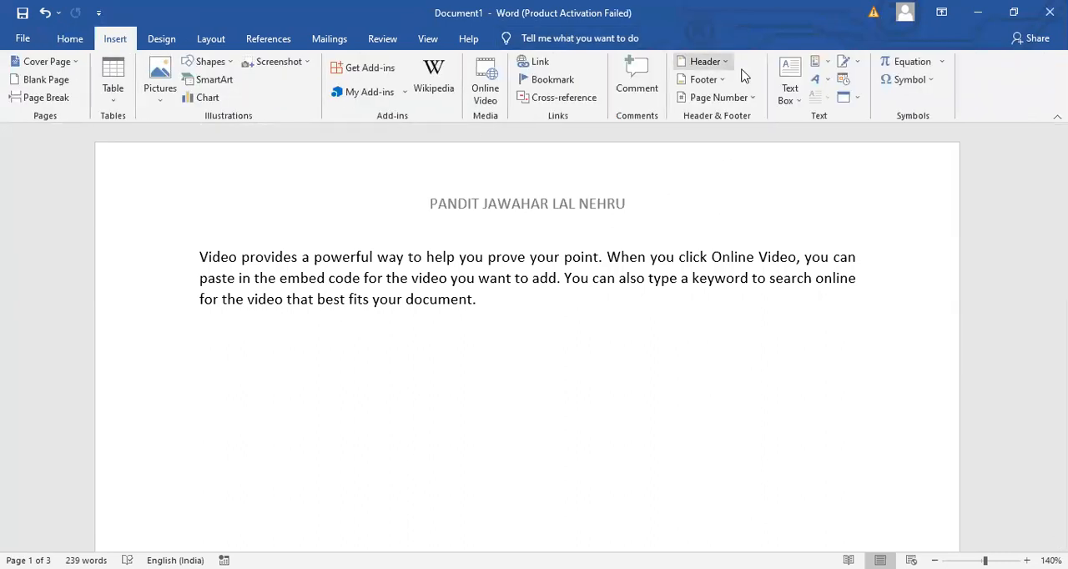
{"action": "left_click", "coordinate": [705, 62]}
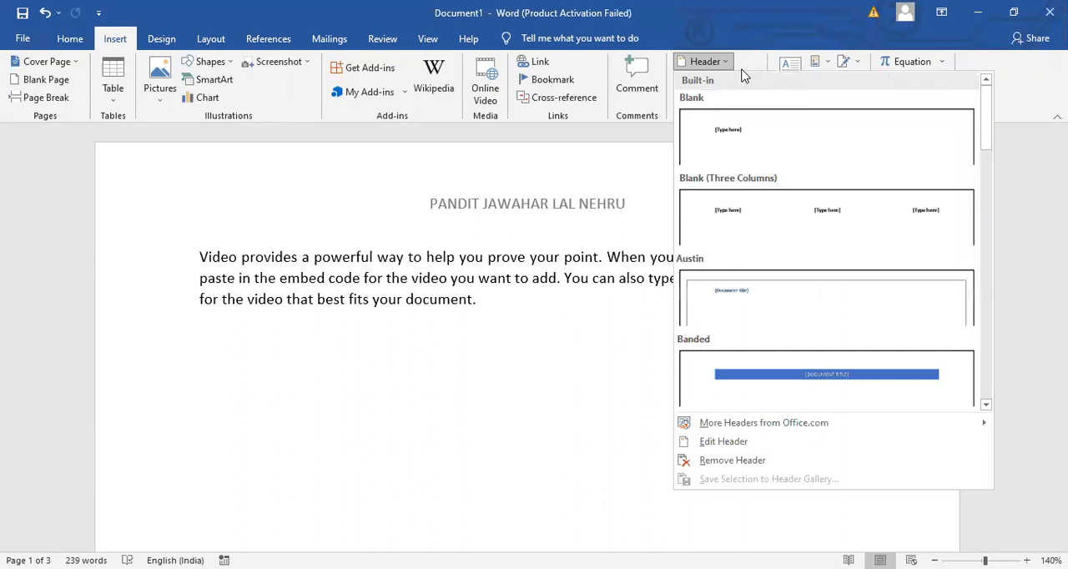
{"action": "left_click", "coordinate": [795, 393]}
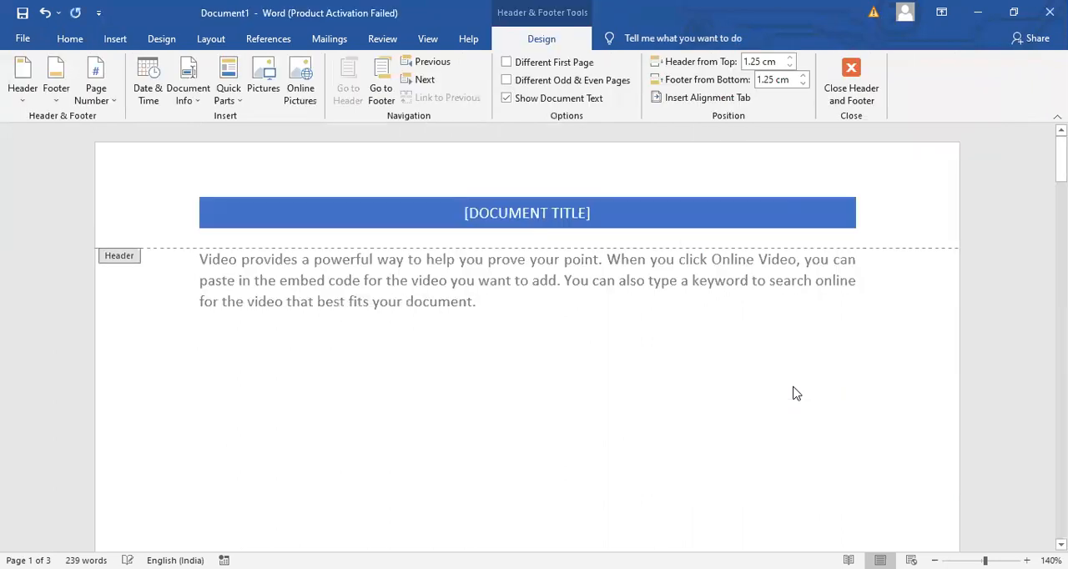
- Enter "ABC PRIVATE COMPANY" as the document title in the banded header and return to the body text
{"action": "left_click", "coordinate": [588, 218]}
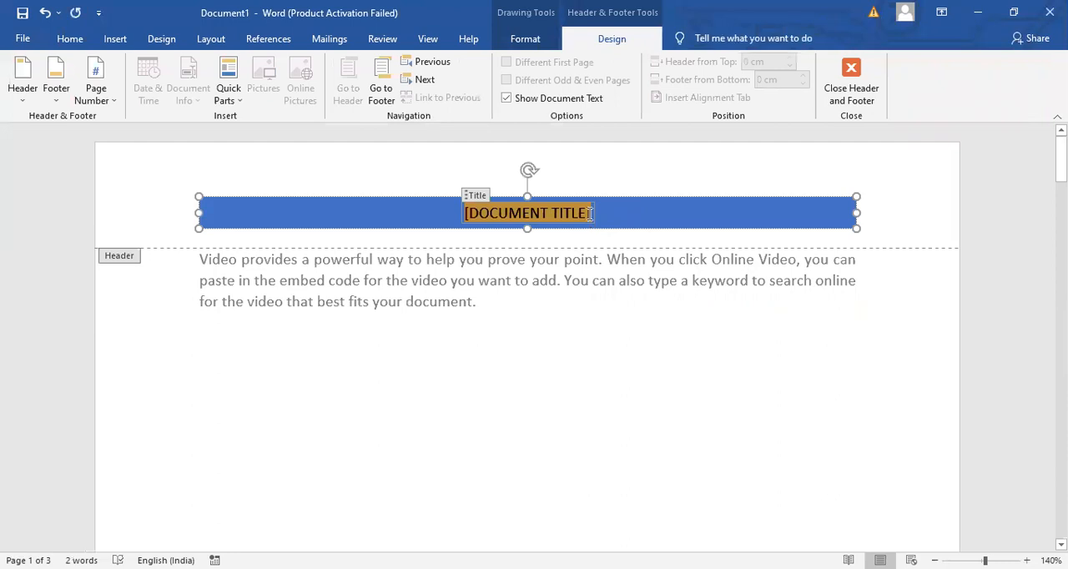
{"action": "key", "text": "BackSpace"}
{"action": "type", "text": "ABC PRIVATE COMPANY"}
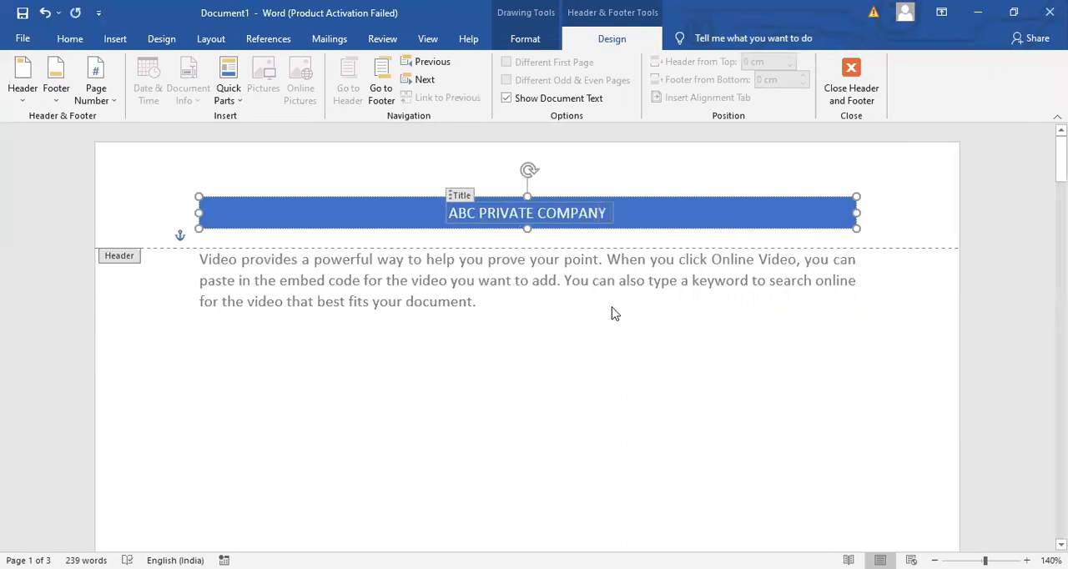
{"action": "double_click", "coordinate": [596, 369]}
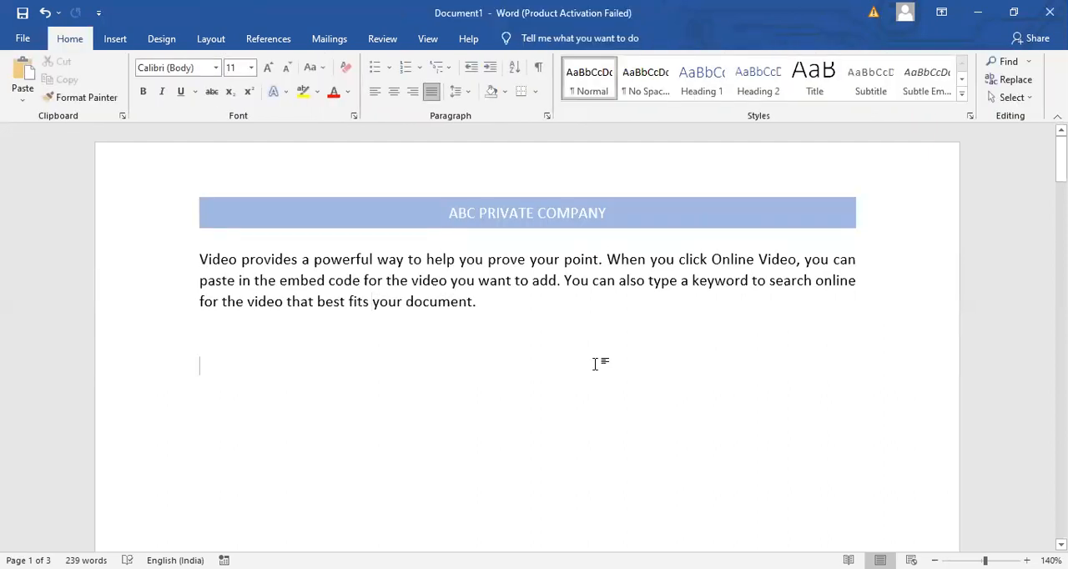
- Attach the comment "It should be bold" to the text from "code for the video" through "fits your document."
{"action": "left_click", "coordinate": [125, 42]}
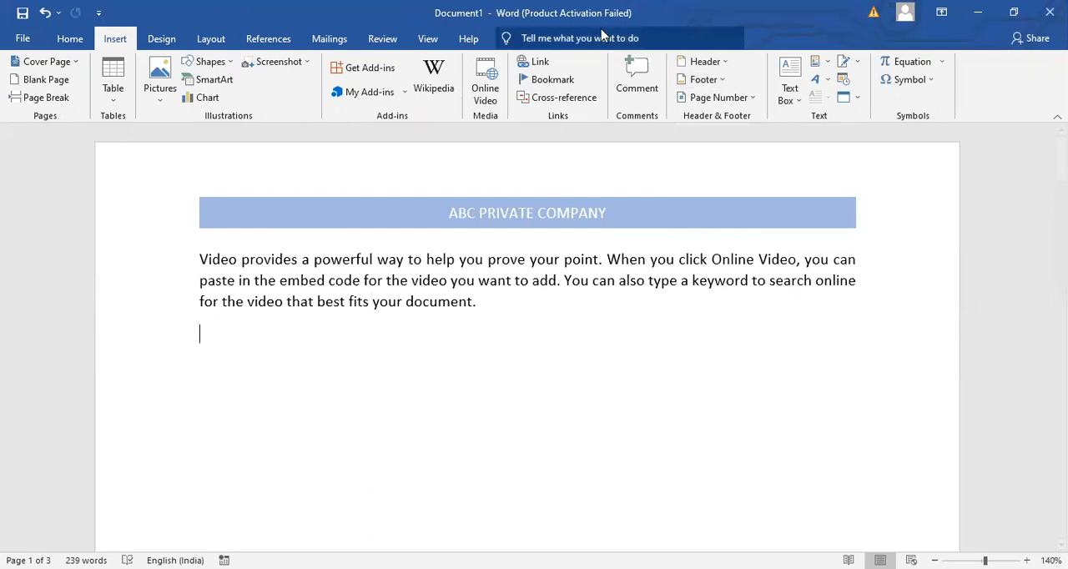
{"action": "left_click_drag", "start_coordinate": [489, 302], "coordinate": [330, 285]}
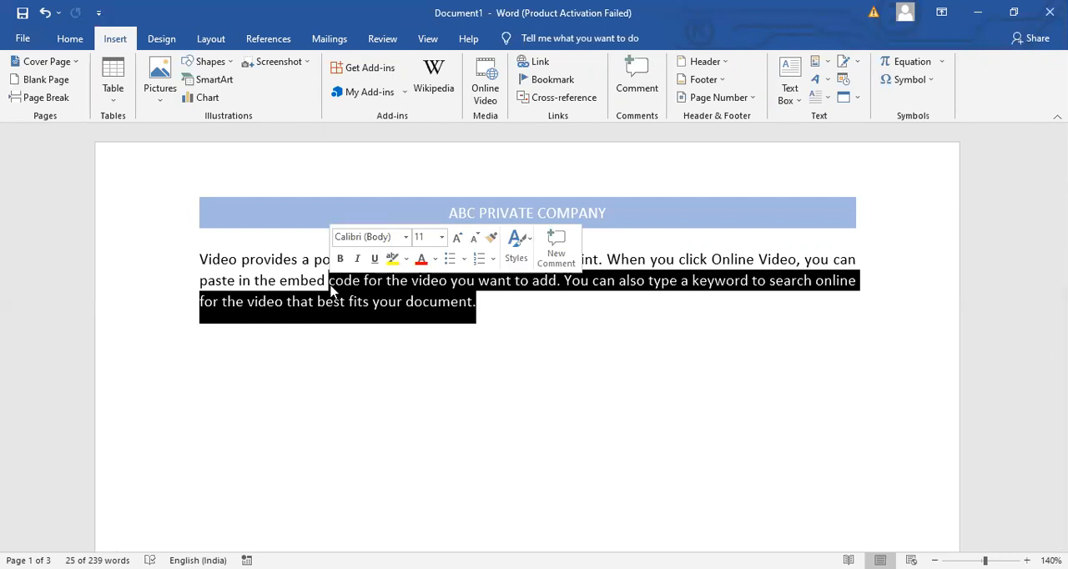
{"action": "left_click", "coordinate": [632, 82]}
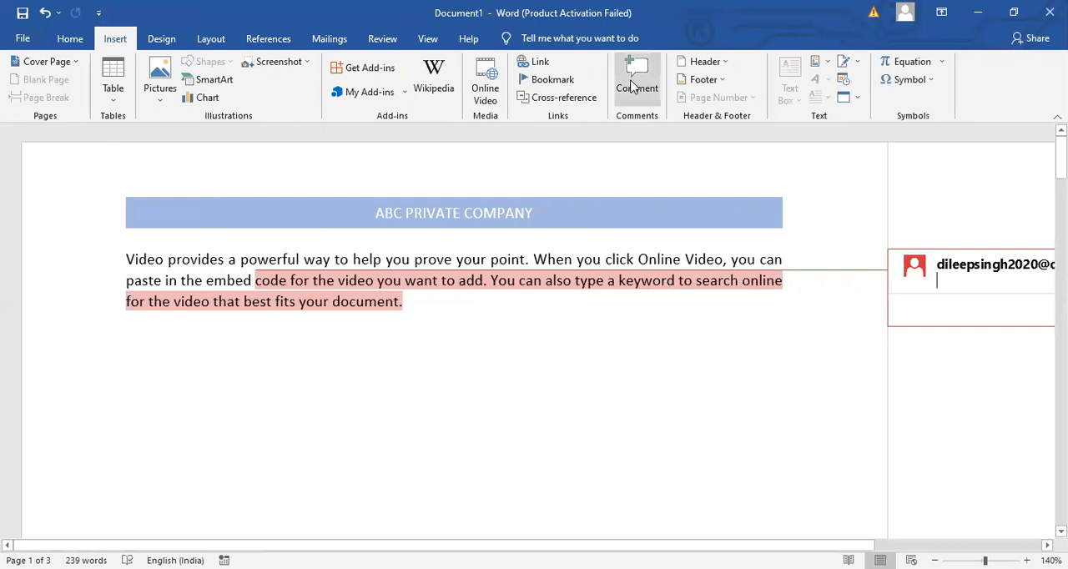
{"action": "type", "text": "It shoul"}
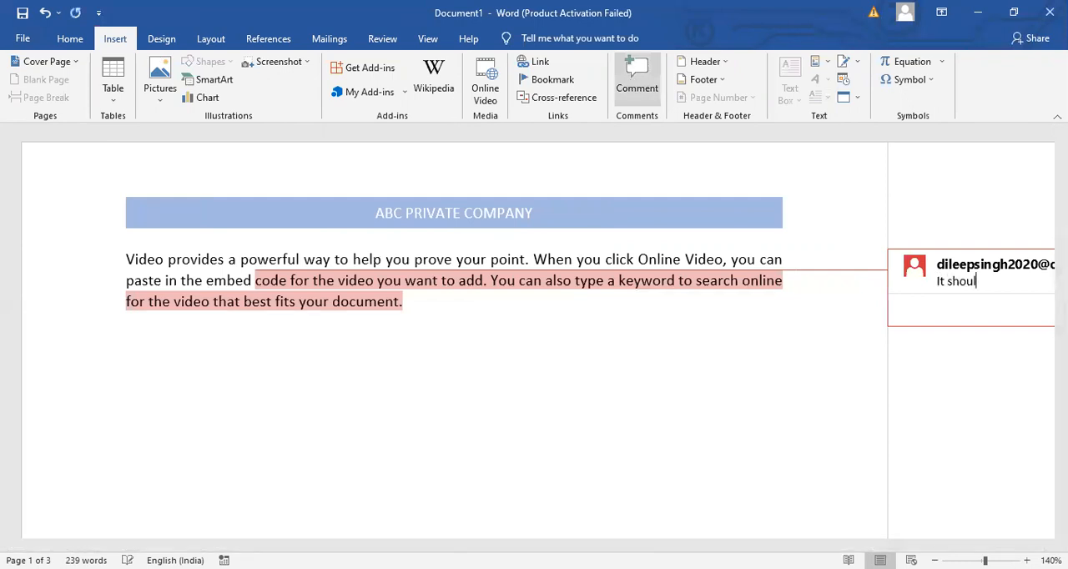
{"action": "type", "text": "d be bold"}
{"action": "left_click", "coordinate": [318, 353]}
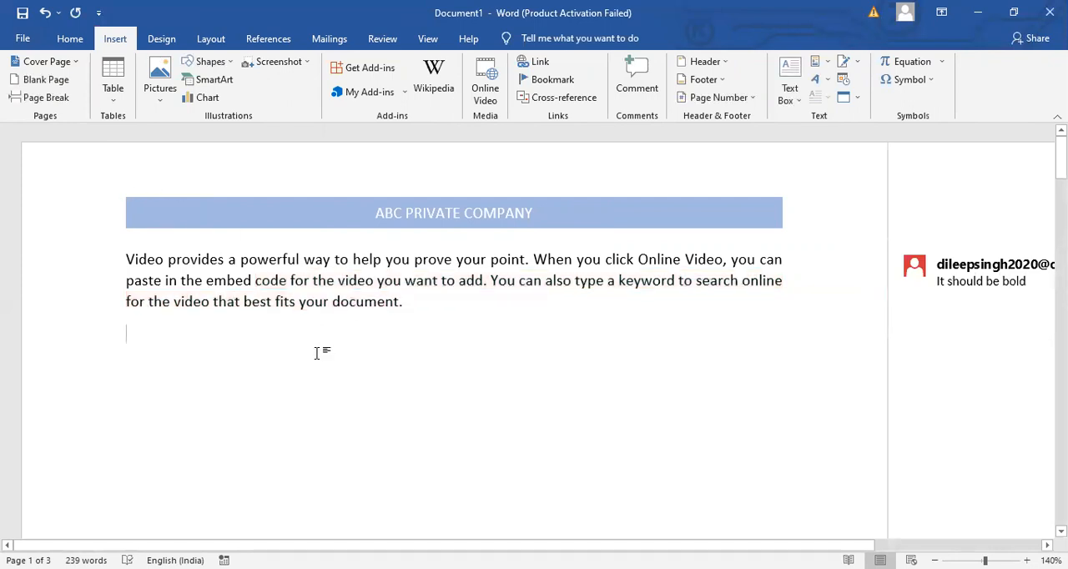
- Apply bold to the commented text from "code for the video" to the end of the paragraph
{"action": "triple_click", "coordinate": [981, 281]}
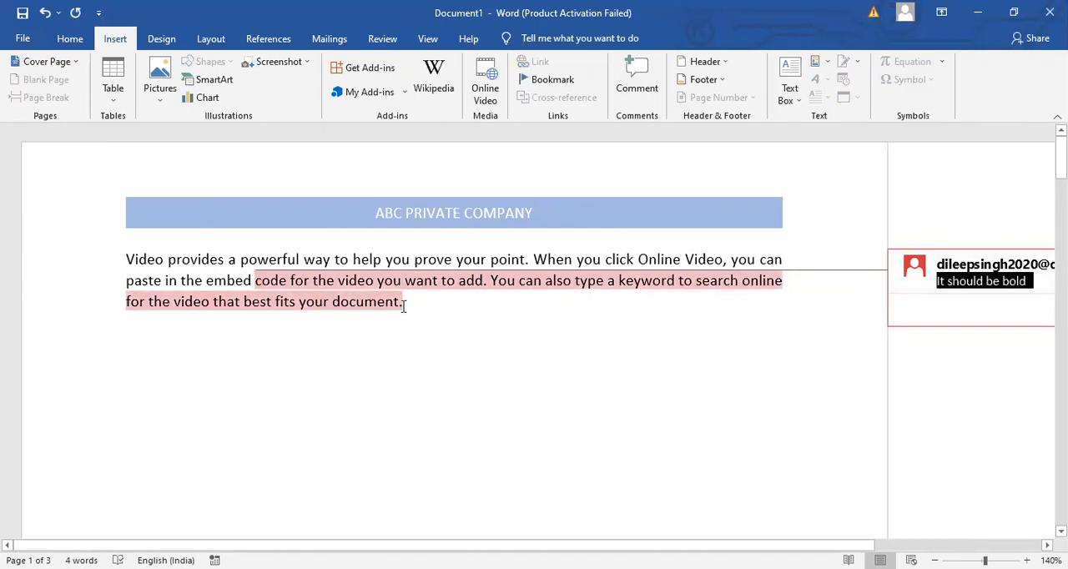
{"action": "left_click_drag", "start_coordinate": [403, 306], "coordinate": [257, 278]}
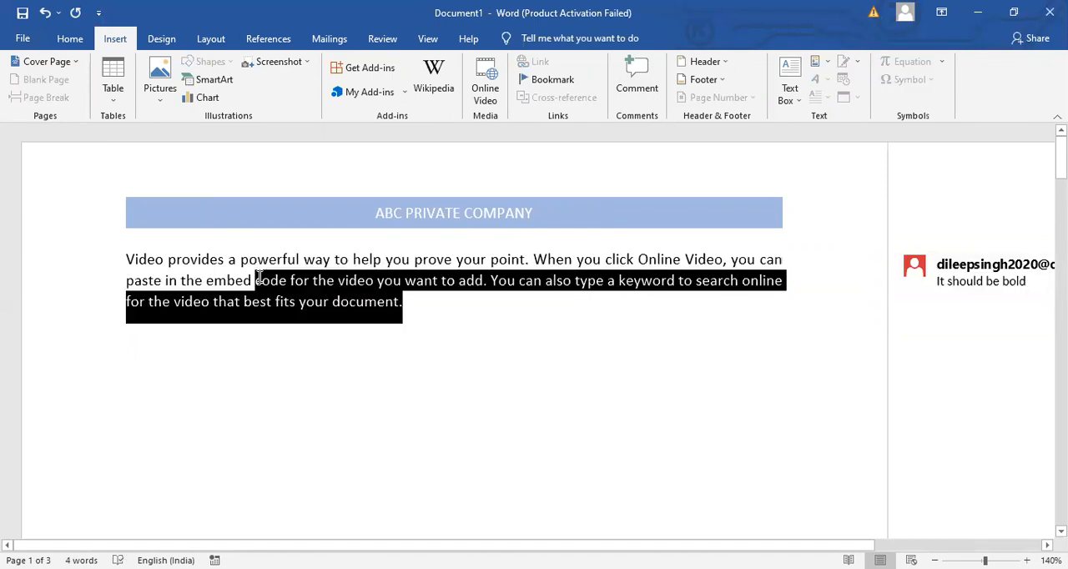
{"action": "left_click", "coordinate": [70, 38]}
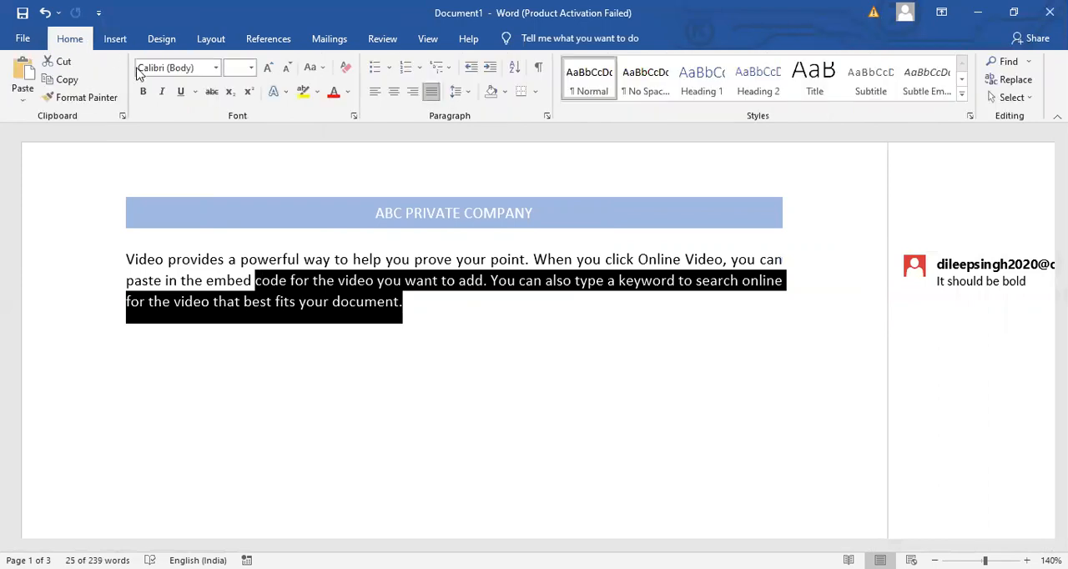
{"action": "left_click", "coordinate": [143, 91]}
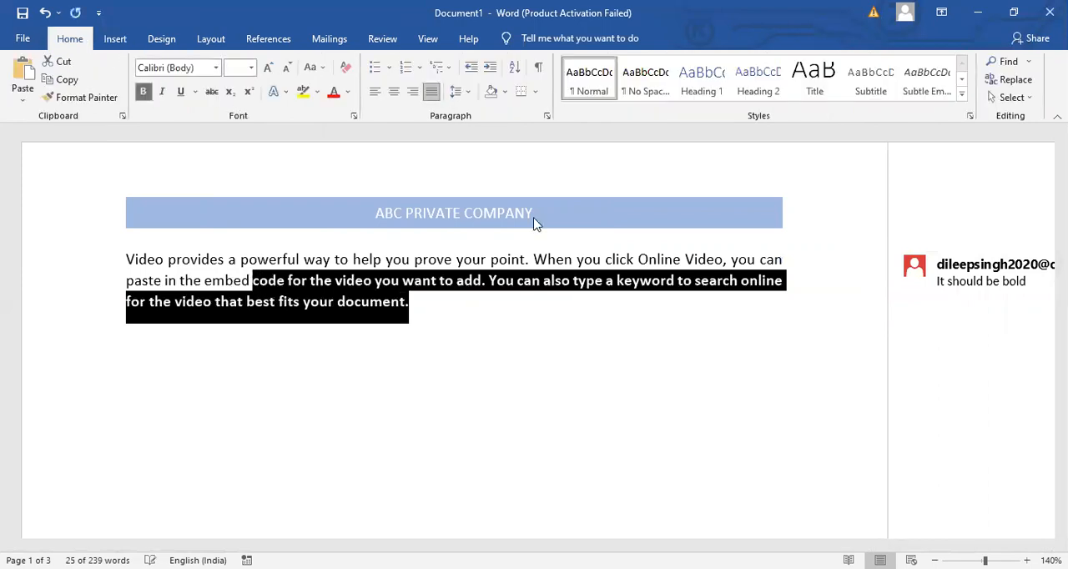
{"action": "left_click", "coordinate": [849, 306]}
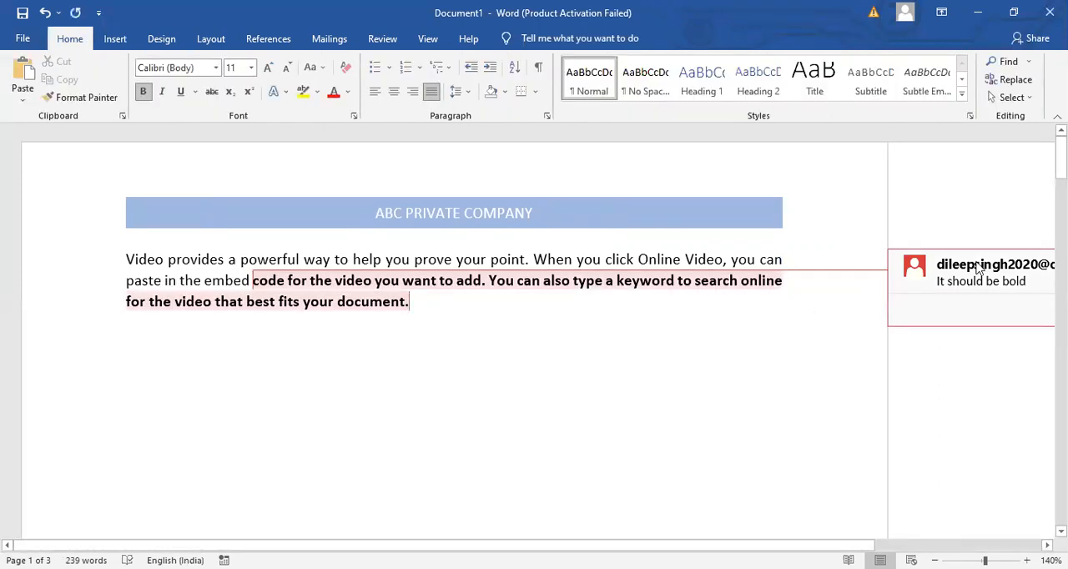
- Mark the "It should be bold" comment as resolved
{"action": "left_click", "coordinate": [979, 268]}
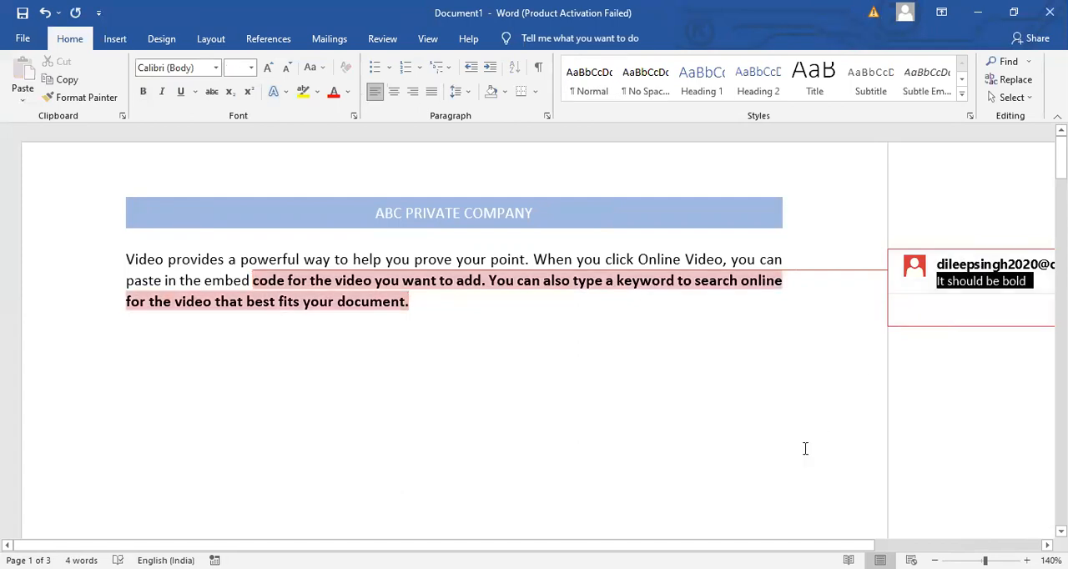
{"action": "left_click_drag", "start_coordinate": [751, 545], "coordinate": [937, 543]}
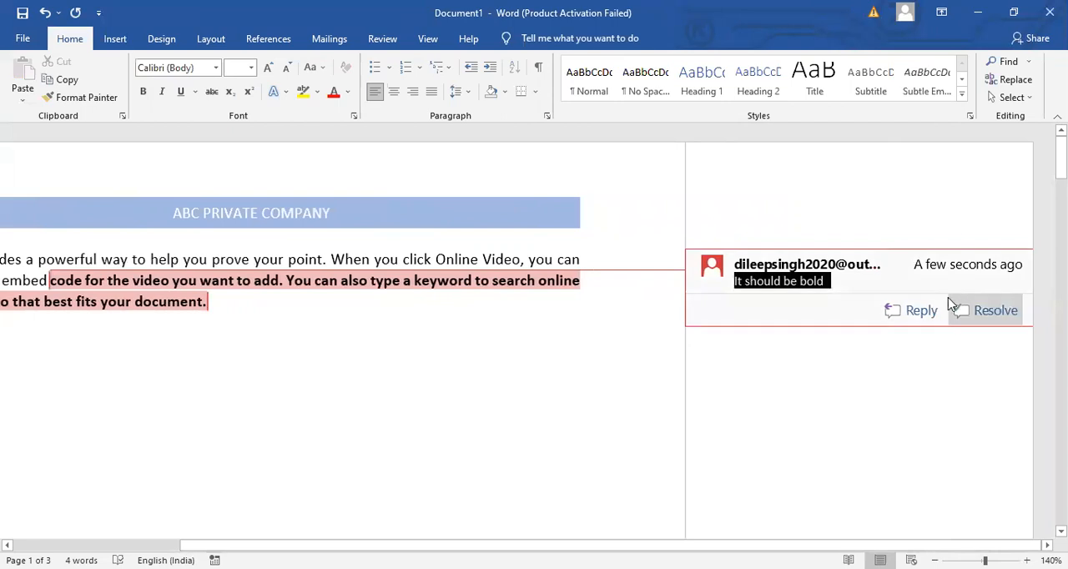
{"action": "left_click", "coordinate": [987, 317]}
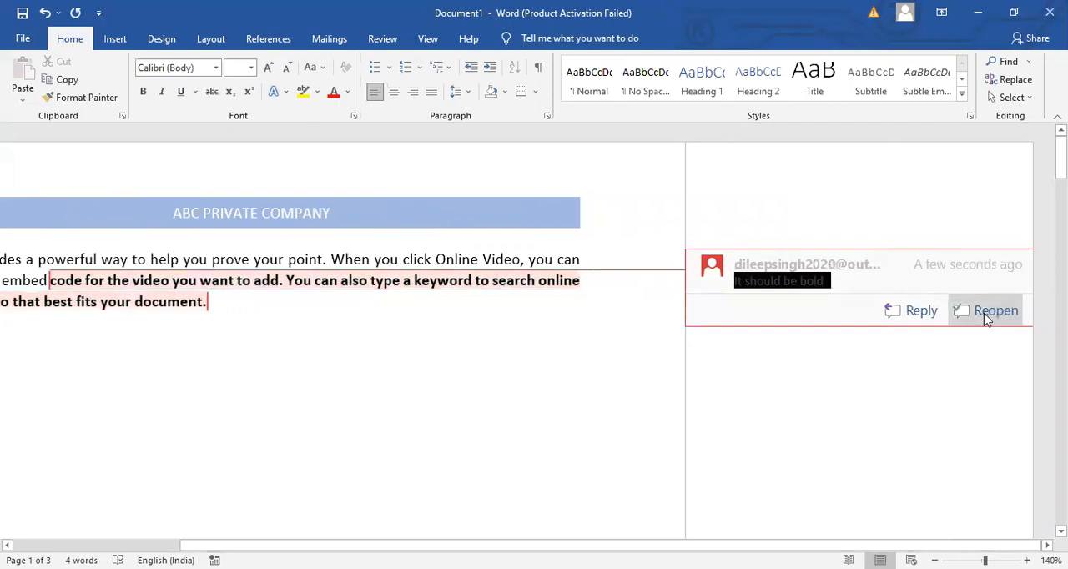
{"action": "left_click", "coordinate": [576, 326]}
- Delete the resolved comment and return to the empty body area below the paragraph
{"action": "left_click", "coordinate": [818, 276]}
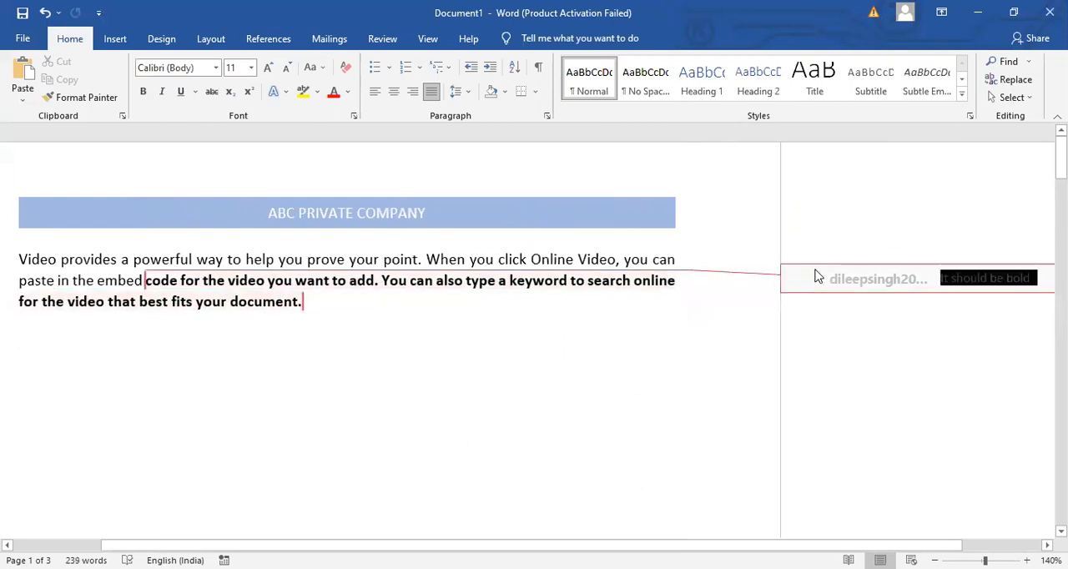
{"action": "right_click", "coordinate": [818, 276]}
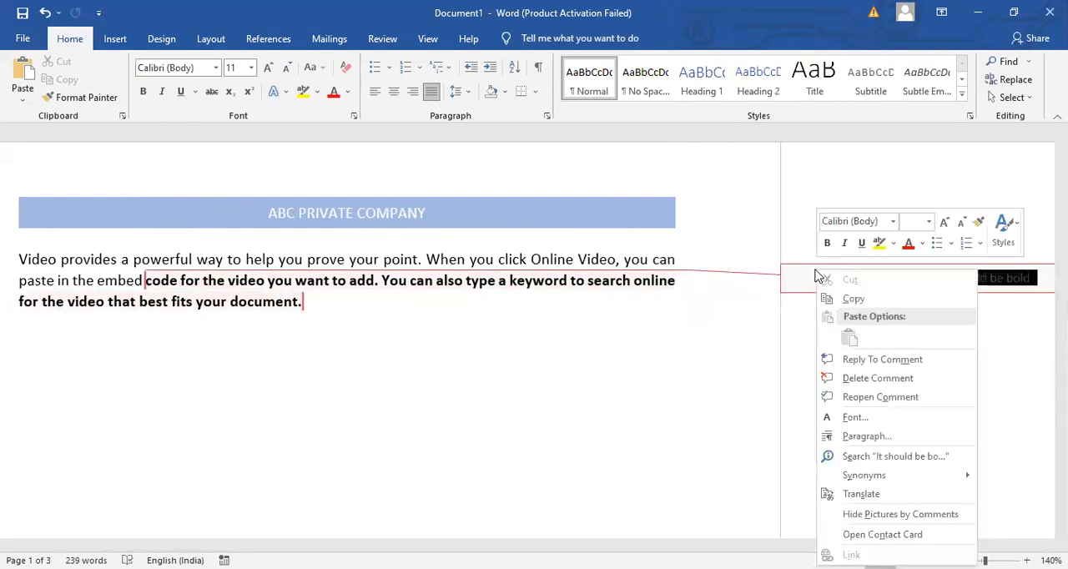
{"action": "left_click", "coordinate": [849, 381]}
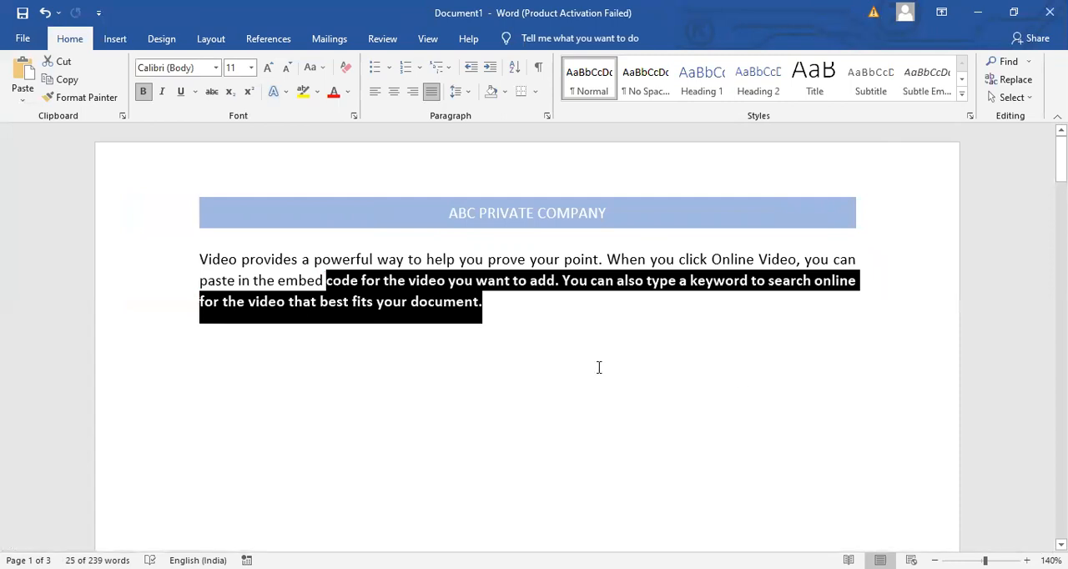
{"action": "left_click", "coordinate": [599, 368]}
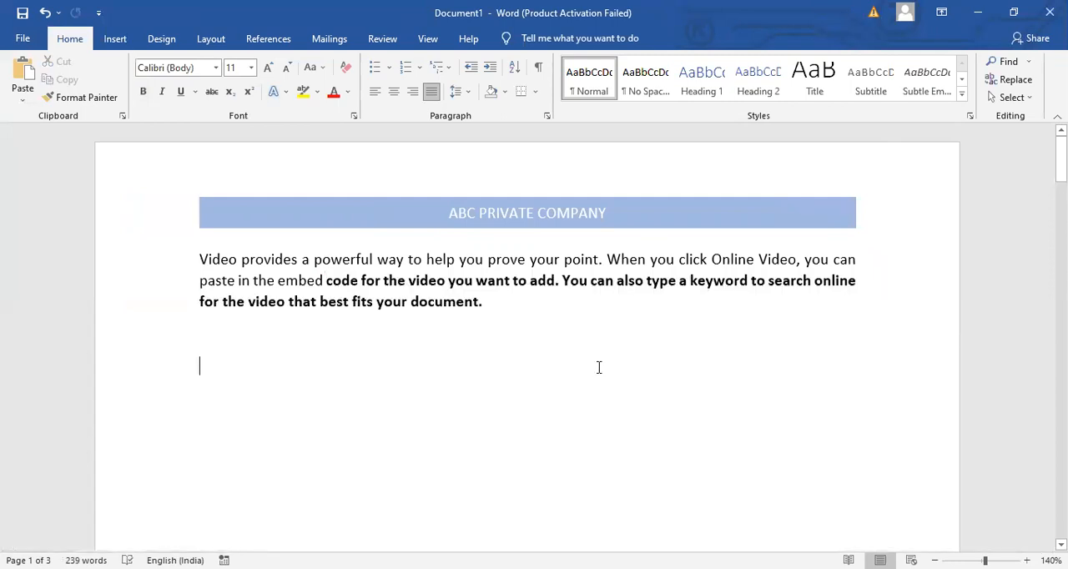
{"action": "left_click", "coordinate": [117, 39]}
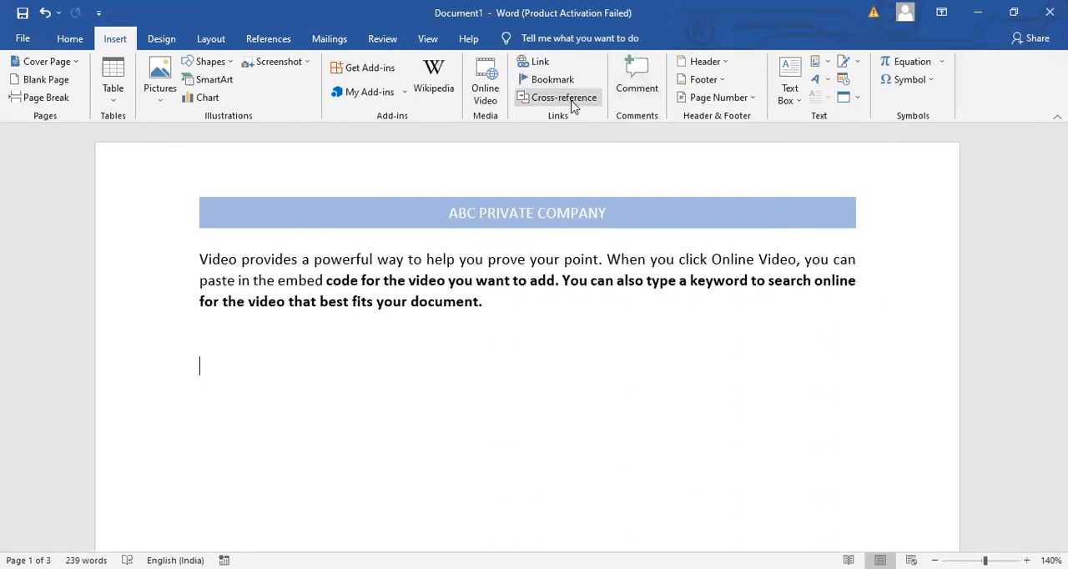
{"action": "left_click", "coordinate": [266, 39]}
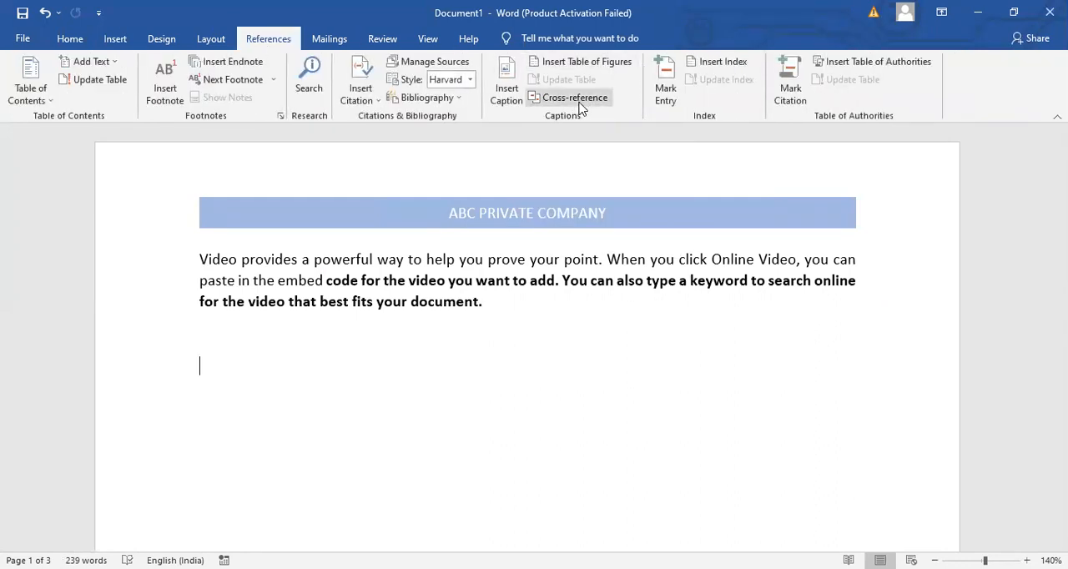
- Bookmark the word "elements" in the first paragraph of page three with the name "mylocation"
{"action": "left_click", "coordinate": [115, 38]}
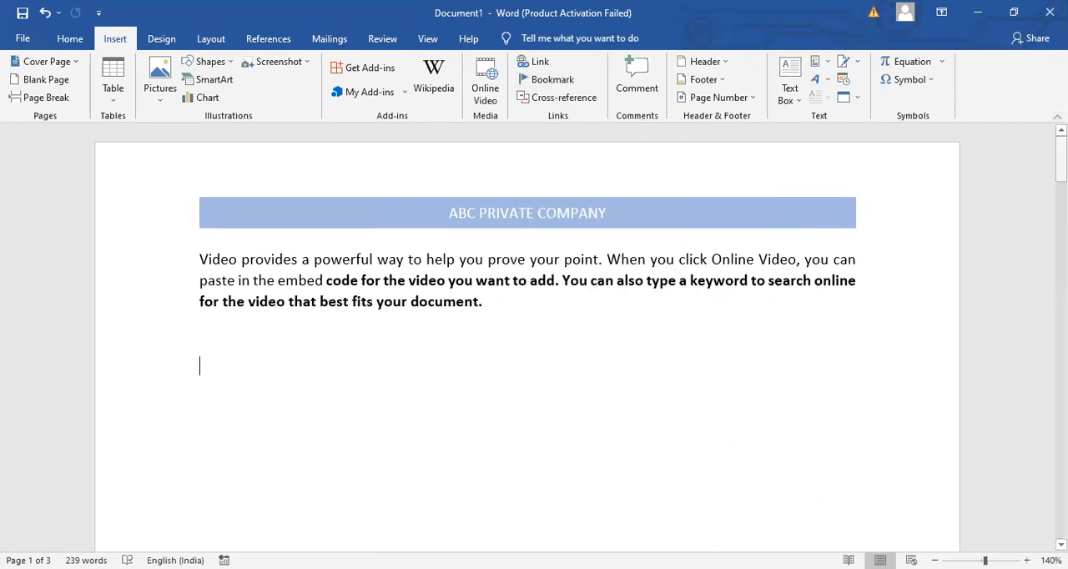
{"action": "left_click_drag", "start_coordinate": [1062, 163], "coordinate": [1062, 414]}
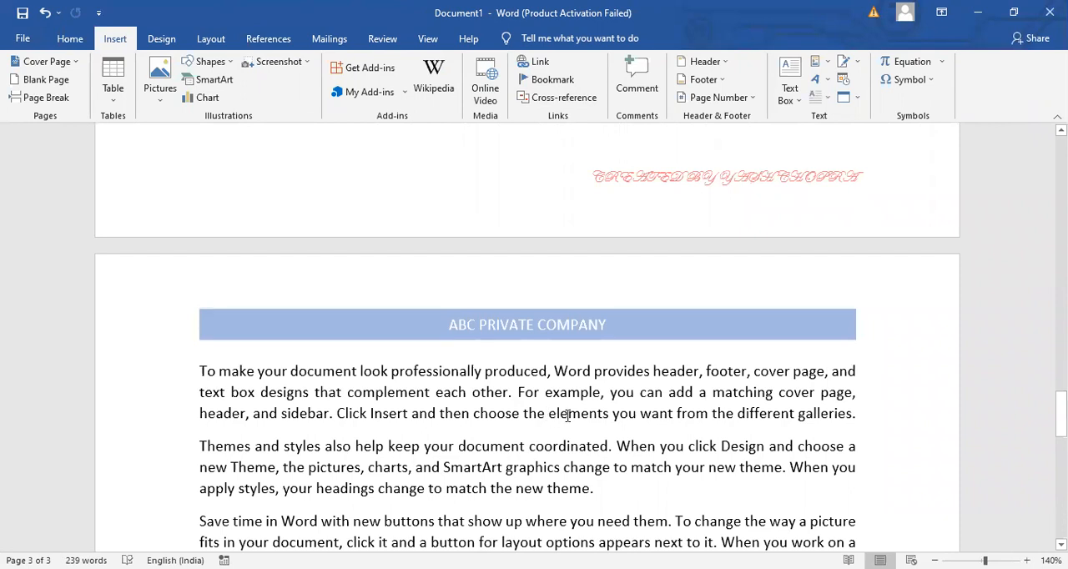
{"action": "left_click_drag", "start_coordinate": [607, 415], "coordinate": [551, 423]}
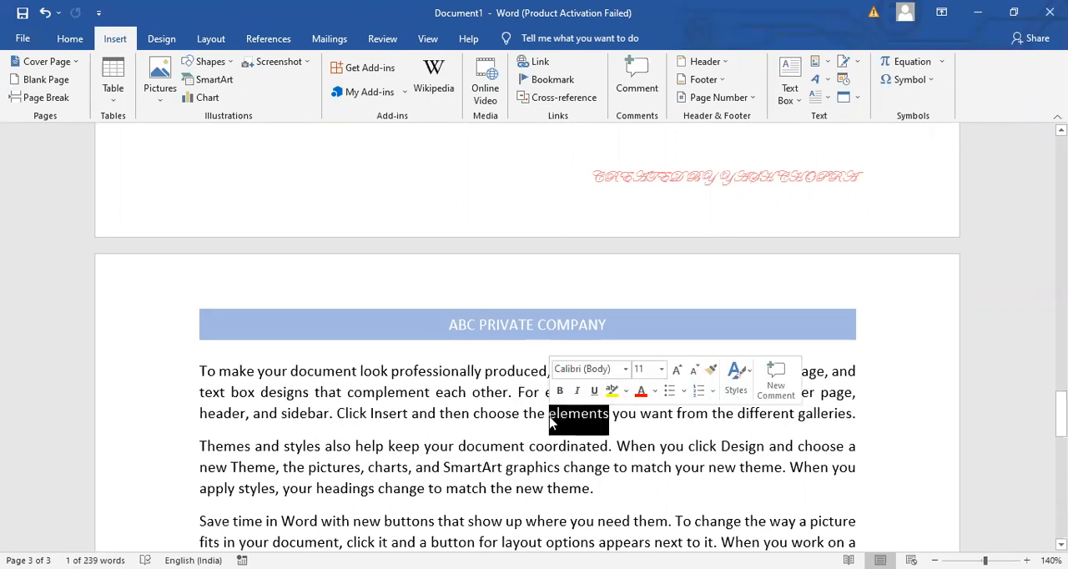
{"action": "left_click", "coordinate": [554, 80]}
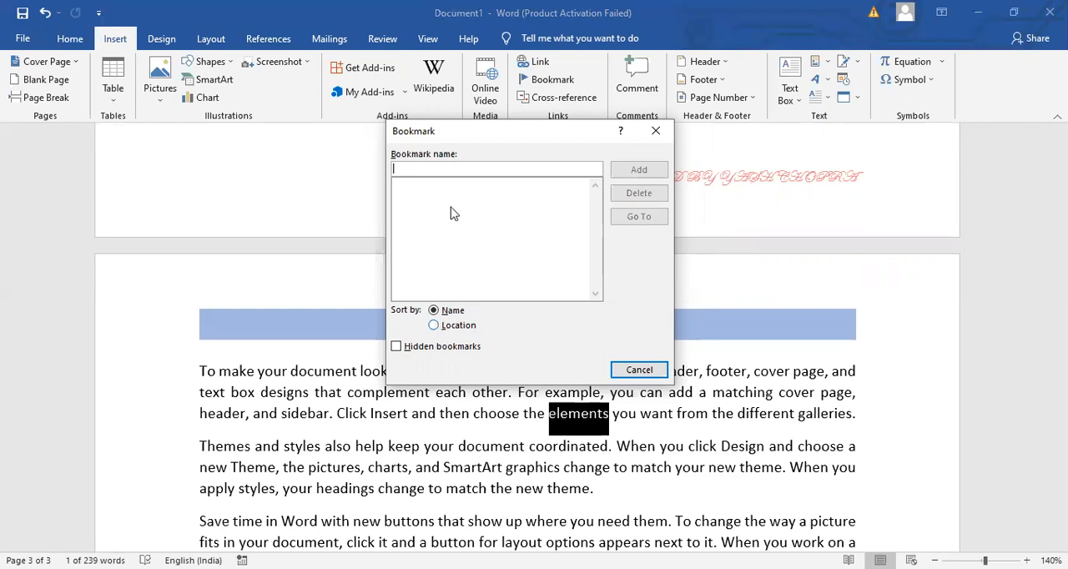
{"action": "type", "text": "mylocation"}
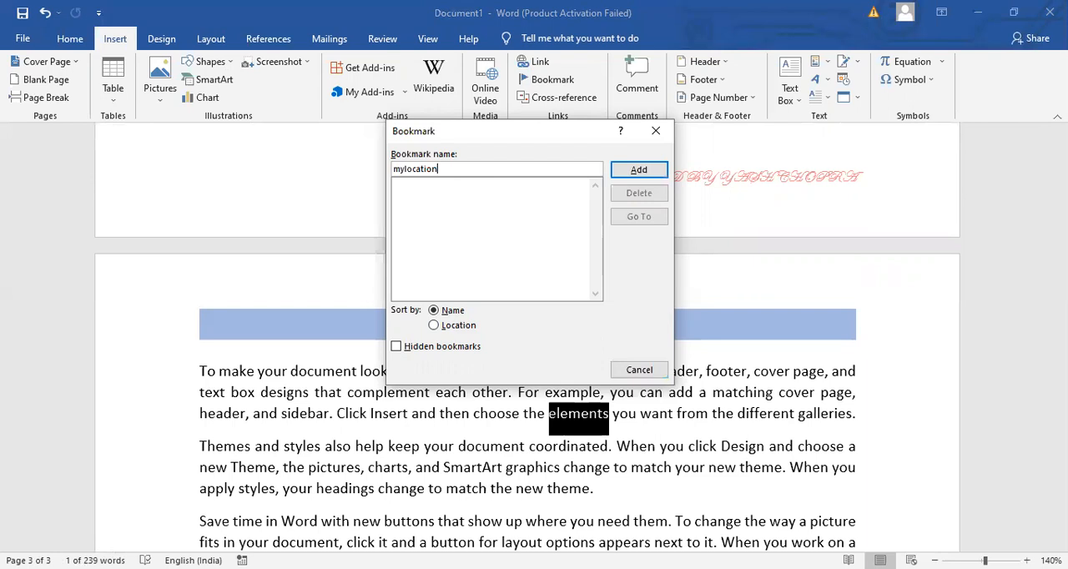
{"action": "left_click", "coordinate": [649, 175]}
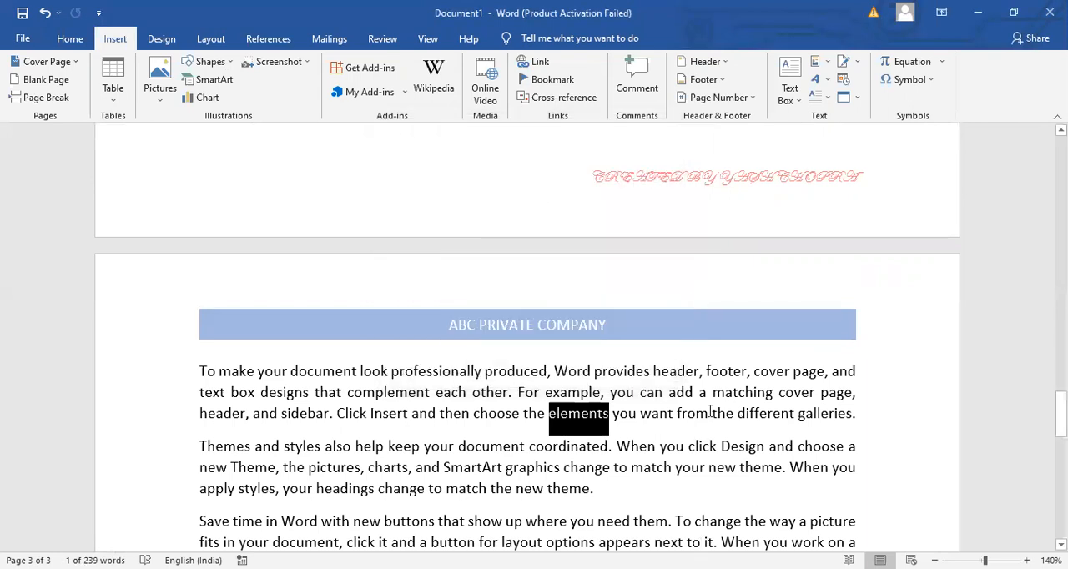
{"action": "left_click", "coordinate": [709, 413]}
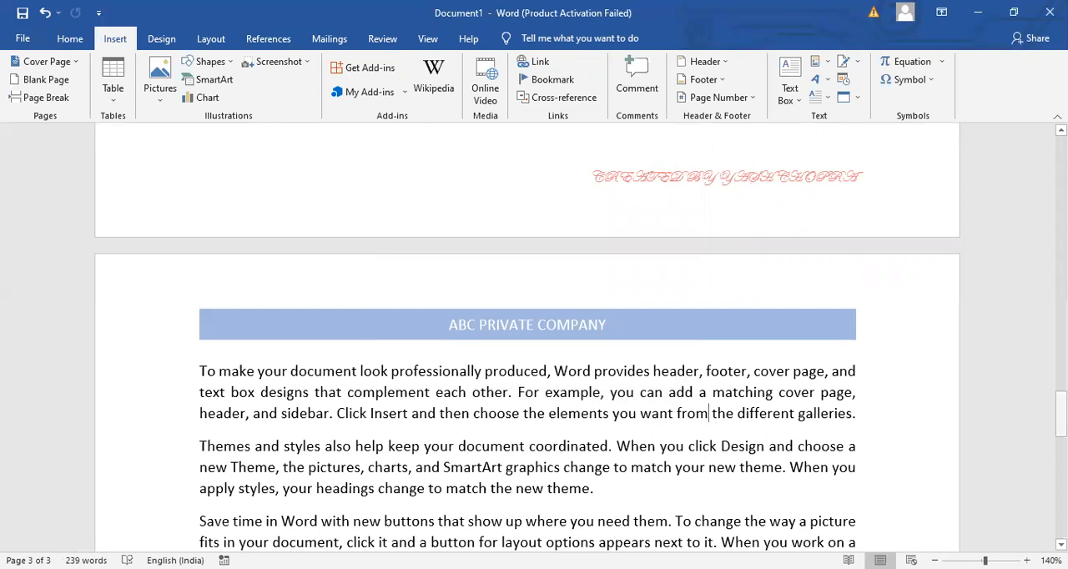
- Return to page one and use the "mylocation" bookmark to jump to its place in the document
{"action": "left_click_drag", "start_coordinate": [1061, 414], "coordinate": [1061, 159]}
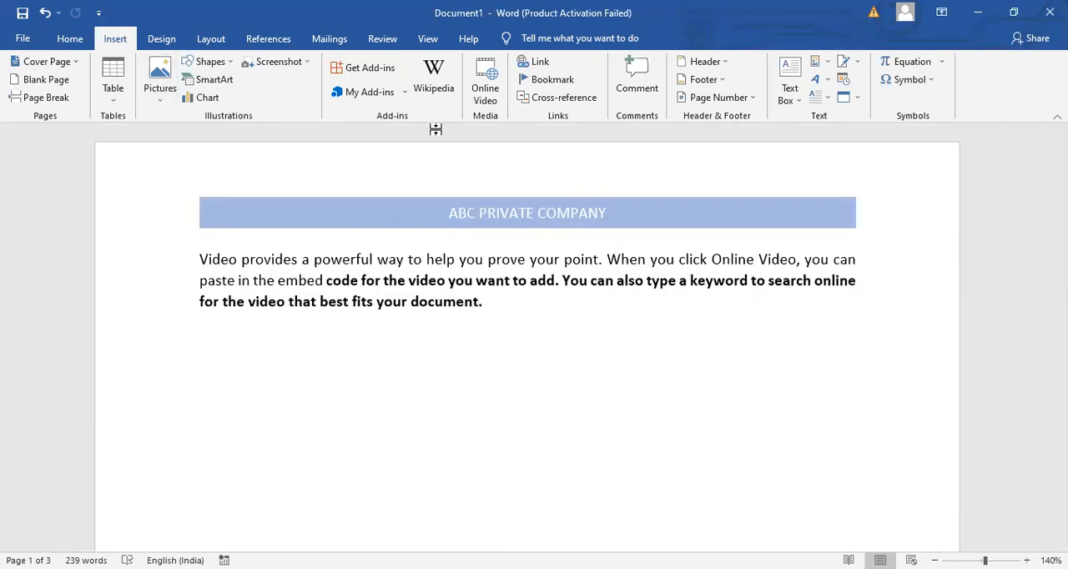
{"action": "left_click", "coordinate": [553, 80]}
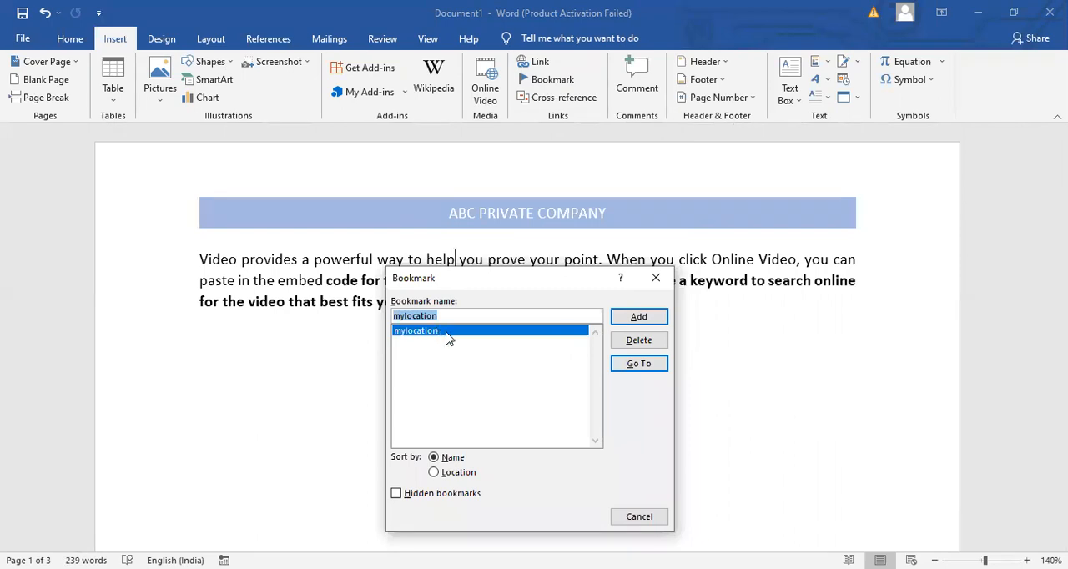
{"action": "left_click", "coordinate": [628, 367]}
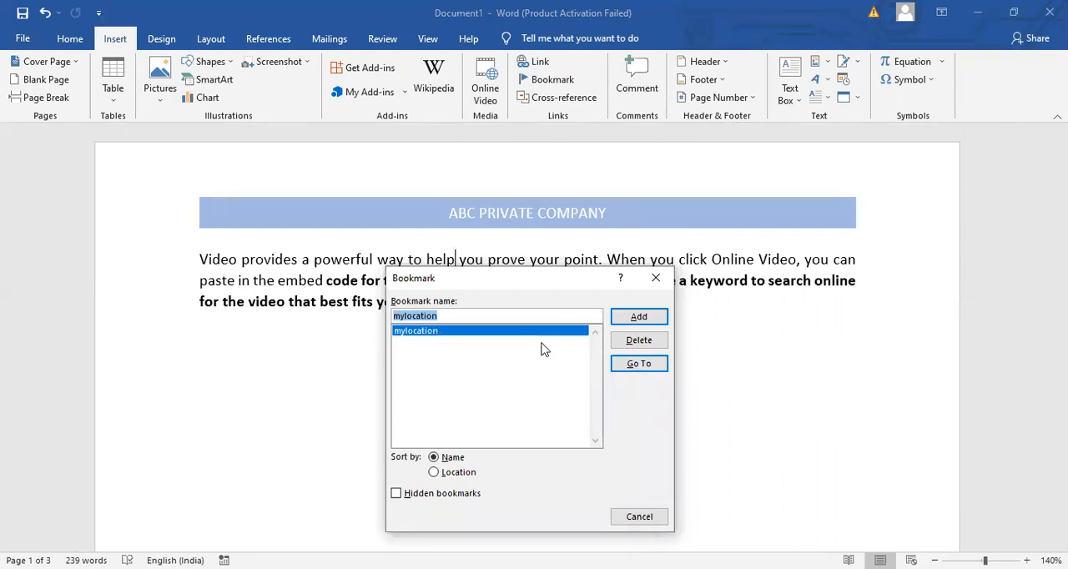
{"action": "left_click", "coordinate": [653, 369]}
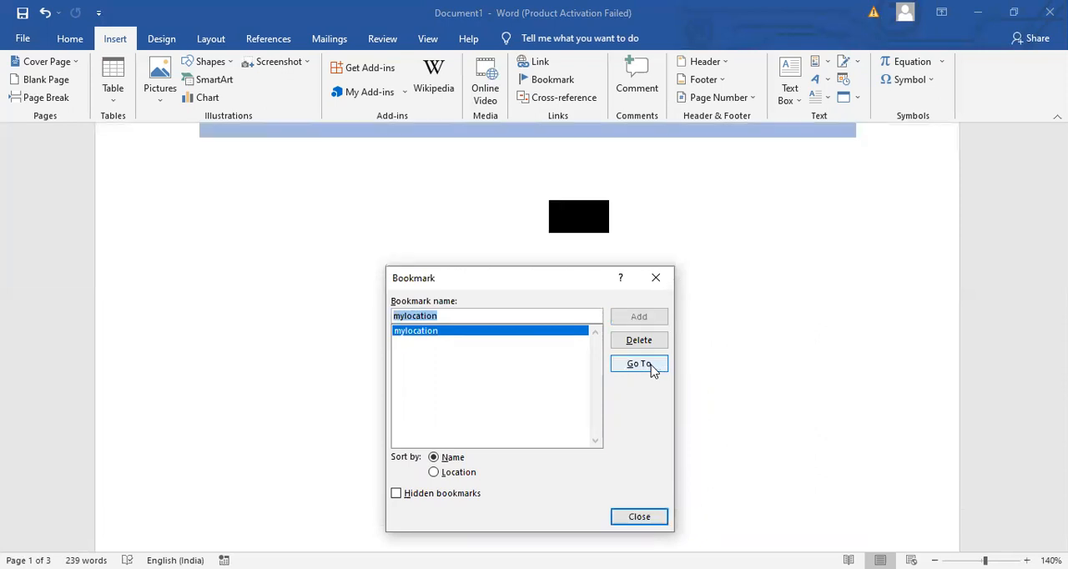
{"action": "left_click", "coordinate": [643, 518]}
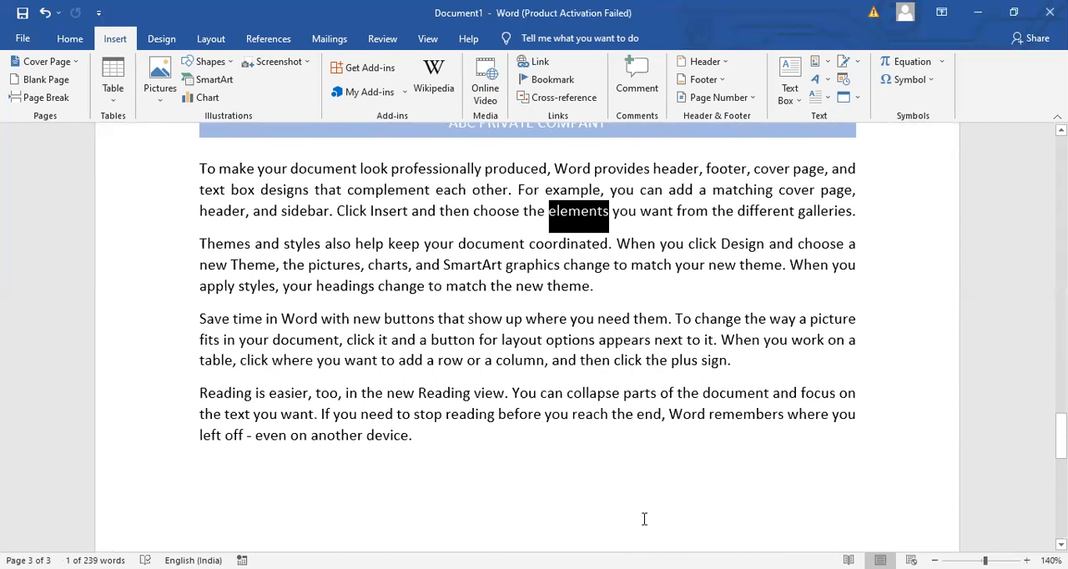
- Delete the "mylocation" bookmark and close the bookmark dialog
{"action": "left_click", "coordinate": [553, 78]}
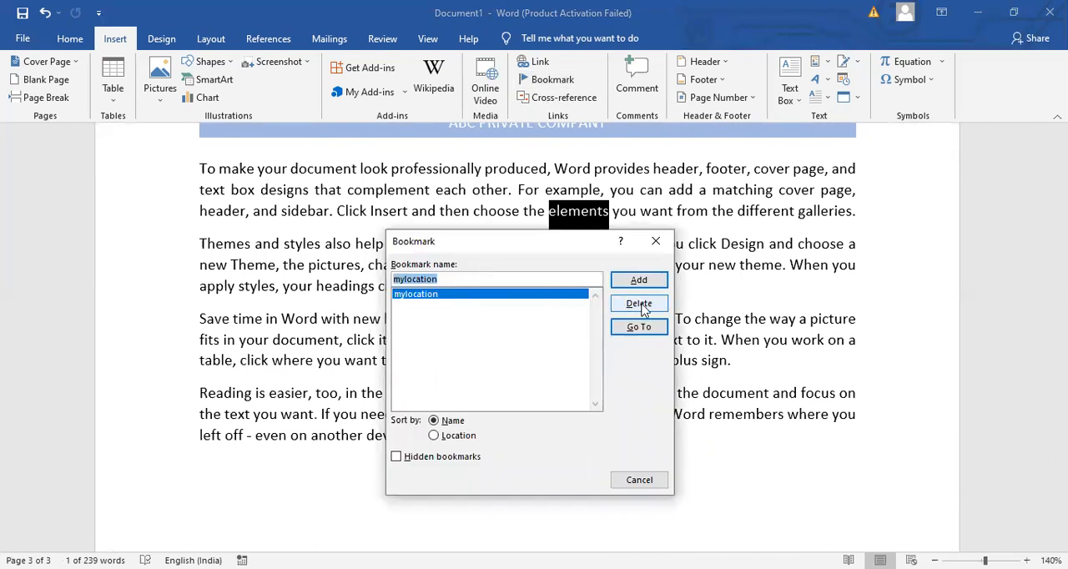
{"action": "left_click", "coordinate": [639, 303]}
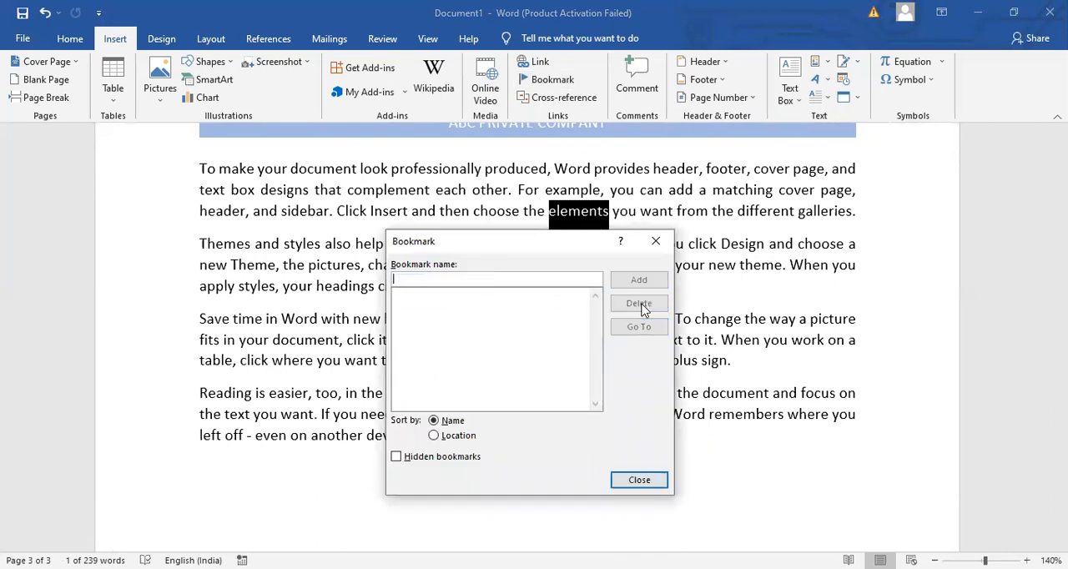
{"action": "left_click", "coordinate": [635, 481]}
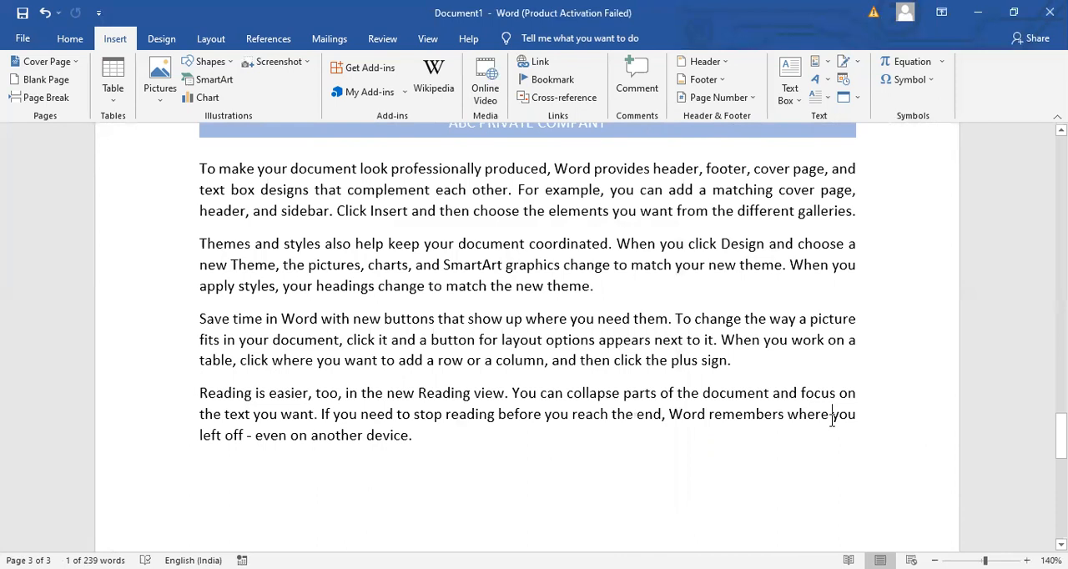
- Return to page one and add a new line below the paragraph with a person's first name followed by "cv"
{"action": "left_click_drag", "start_coordinate": [1061, 436], "coordinate": [1062, 156]}
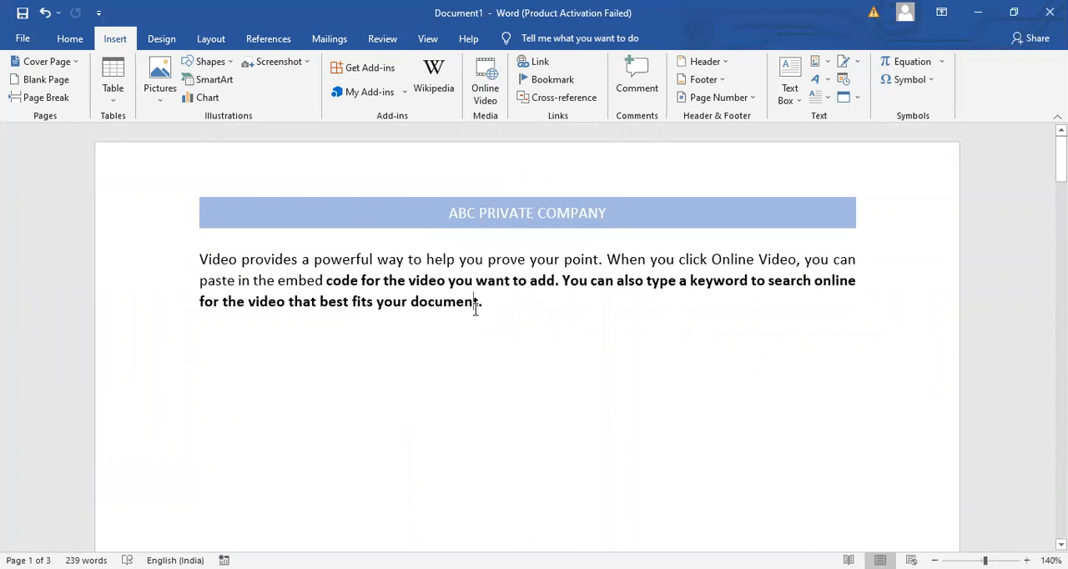
{"action": "left_click", "coordinate": [509, 309]}
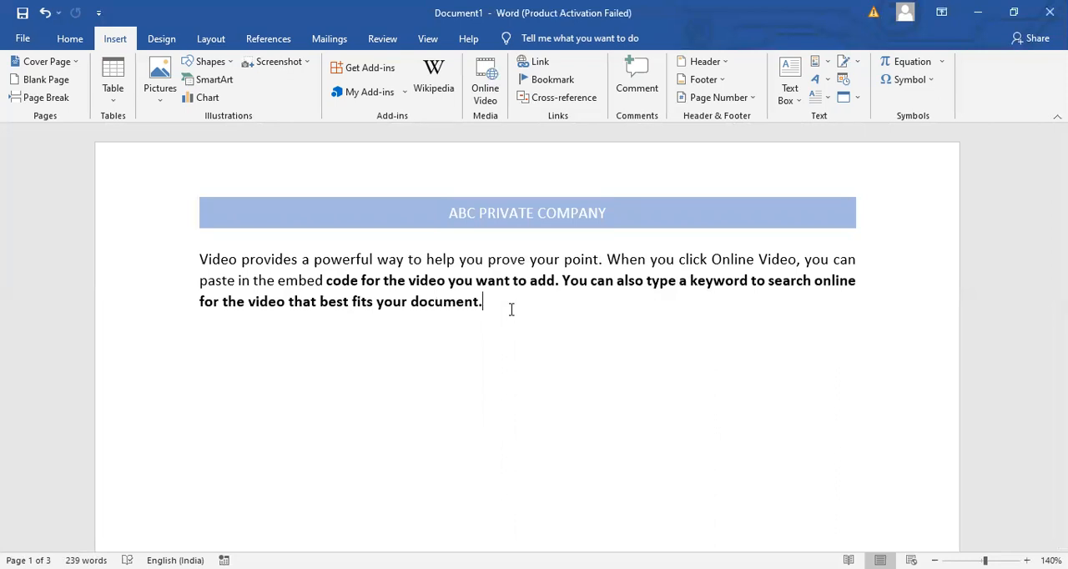
{"action": "key", "text": "Return"}
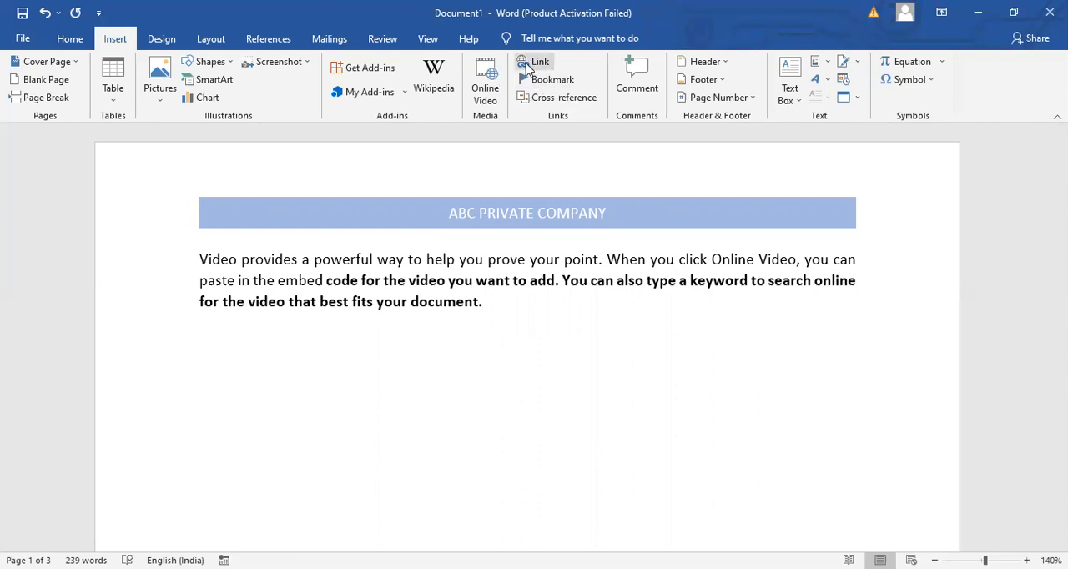
{"action": "type", "text": "ramesh"}
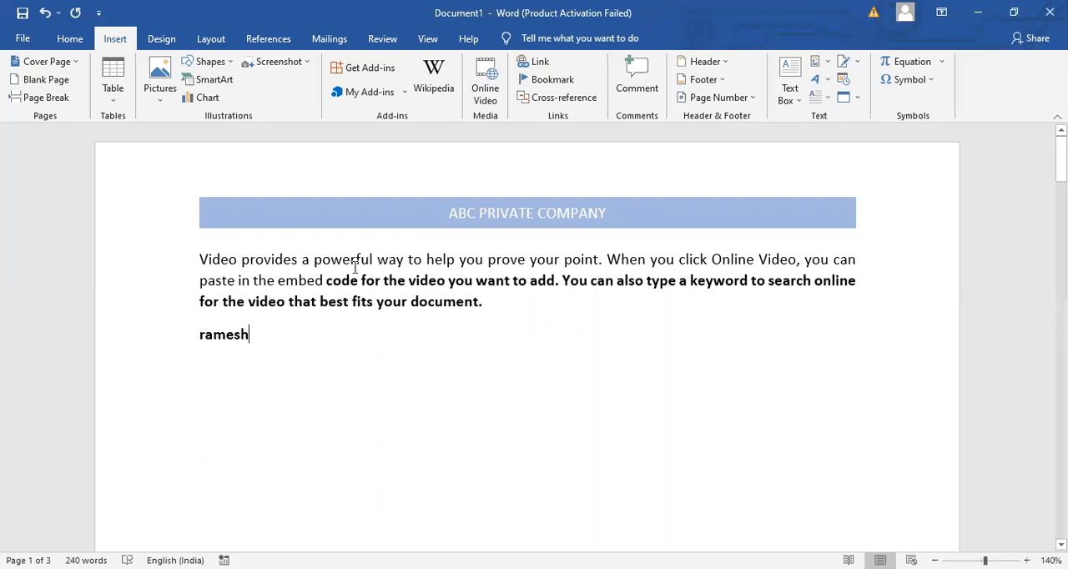
{"action": "type", "text": "cv"}
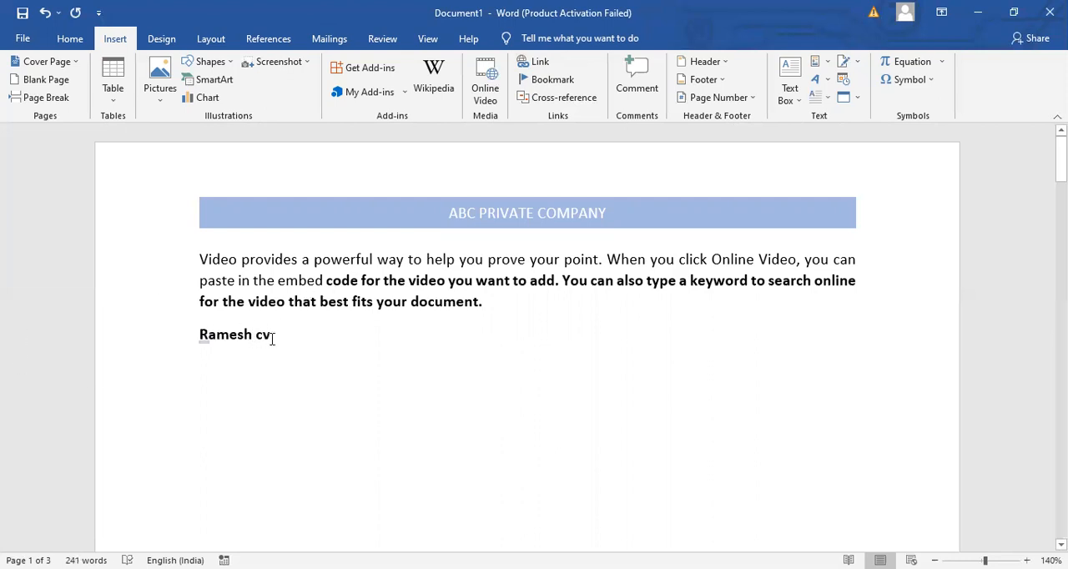
- Hyperlink the new CV line to the existing file "Document" in the Documents folder and try the link
{"action": "left_click_drag", "start_coordinate": [272, 339], "coordinate": [210, 330]}
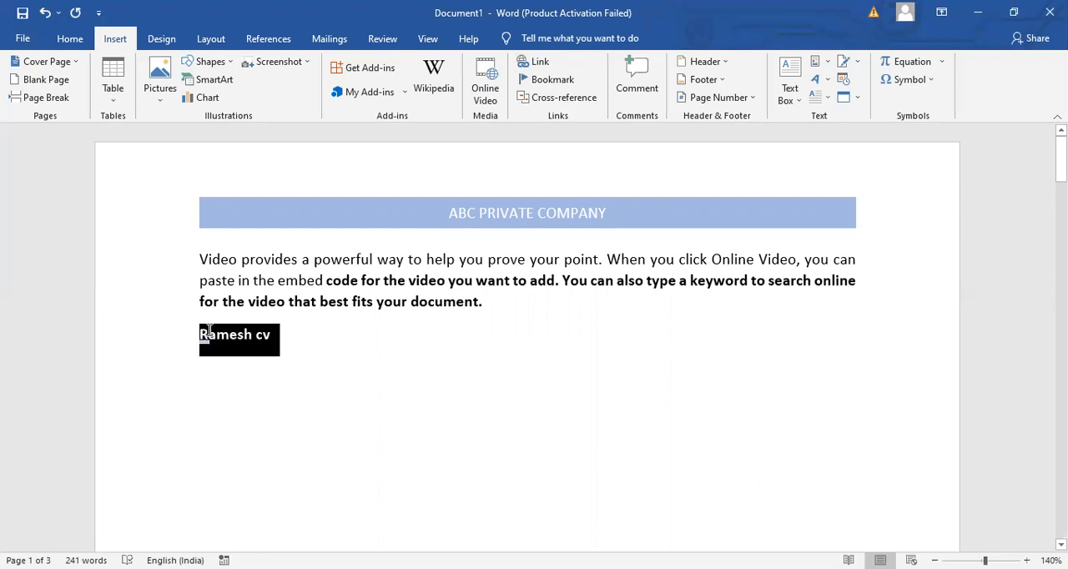
{"action": "left_click", "coordinate": [540, 61]}
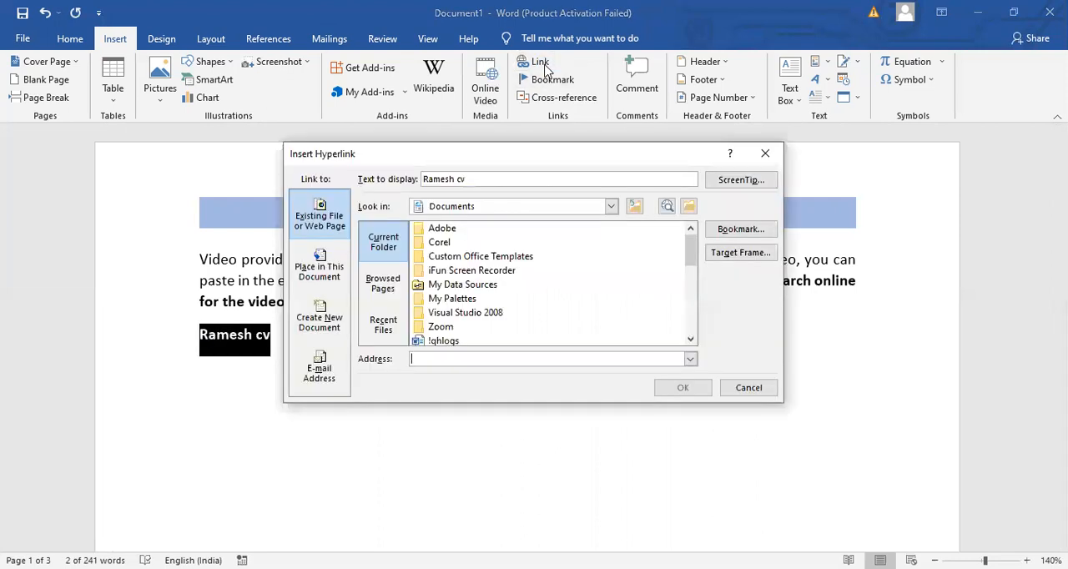
{"action": "left_click", "coordinate": [444, 342]}
{"action": "left_click_drag", "start_coordinate": [692, 248], "coordinate": [696, 296]}
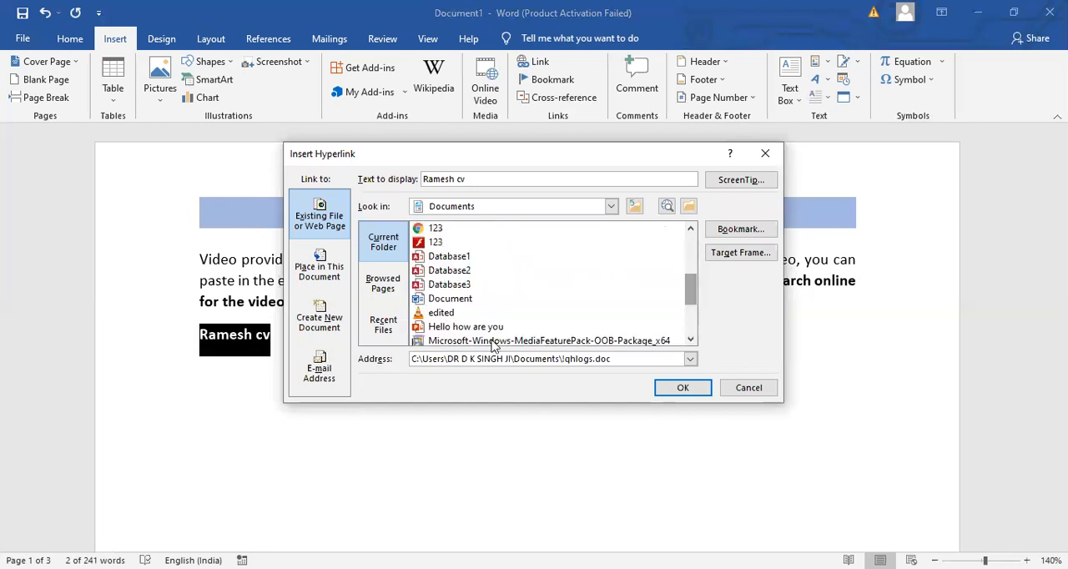
{"action": "left_click", "coordinate": [457, 299]}
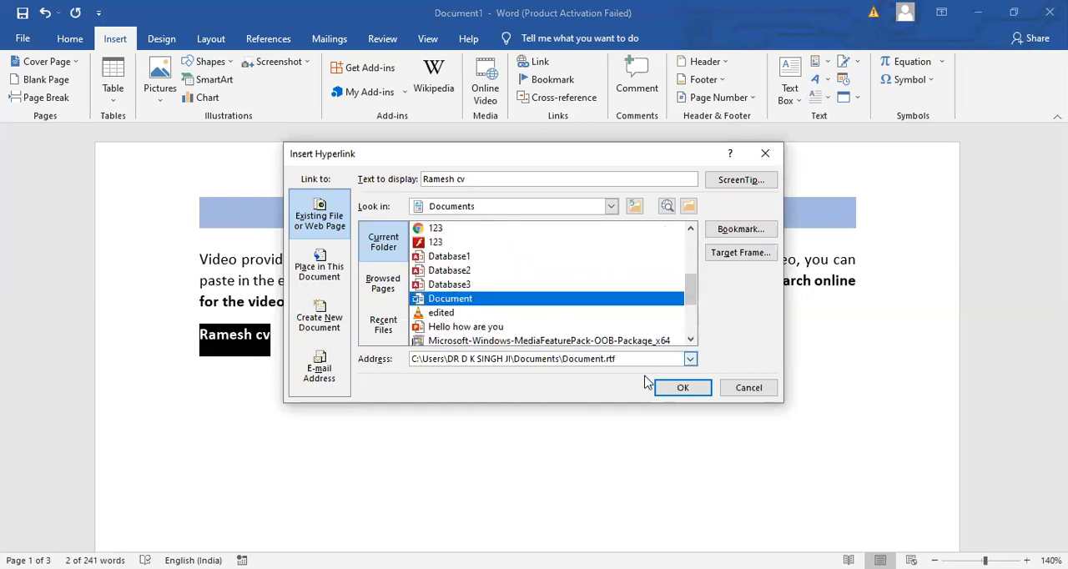
{"action": "left_click", "coordinate": [676, 389]}
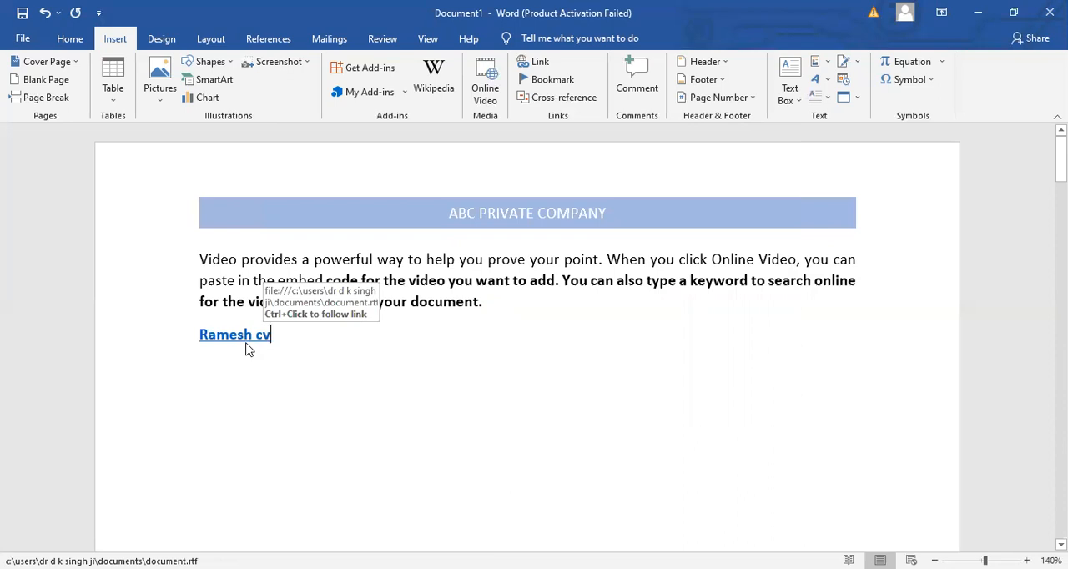
{"action": "left_click_drag", "start_coordinate": [247, 349], "coordinate": [234, 339]}
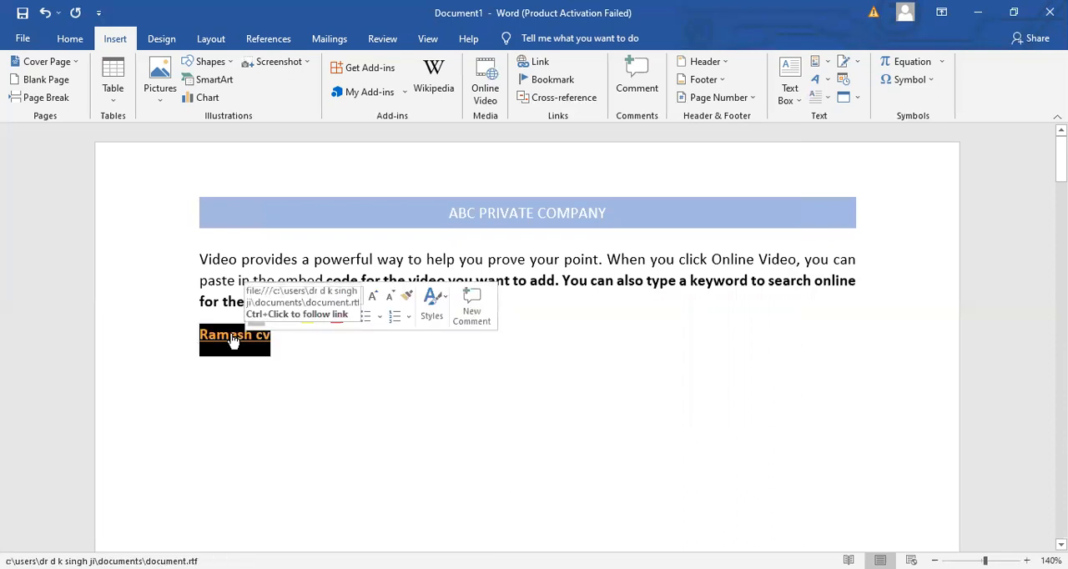
{"action": "left_click", "coordinate": [234, 339]}
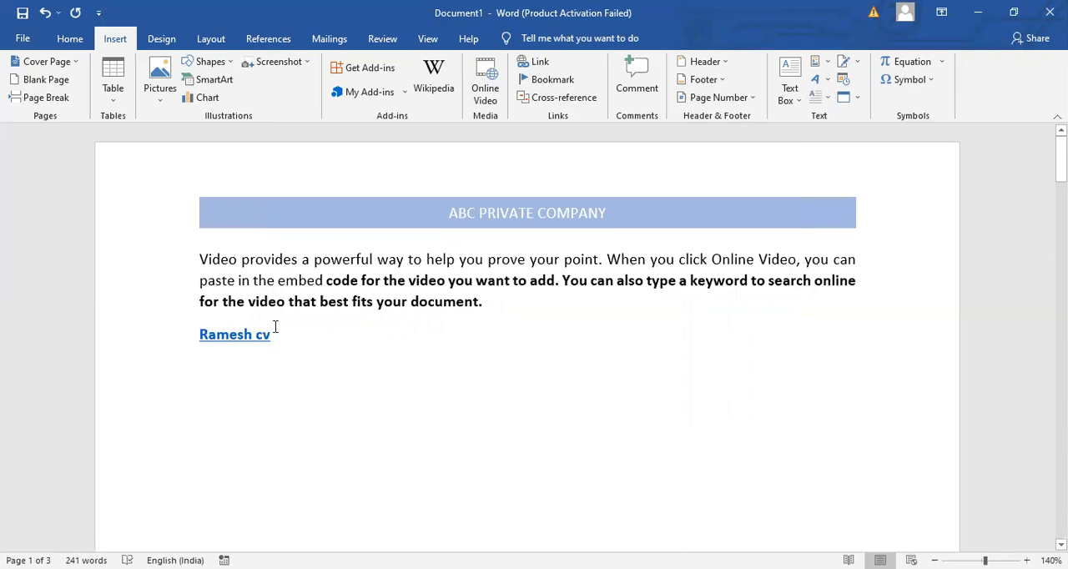
{"action": "key", "text": "Return"}
{"action": "type", "text": "www.google.com"}
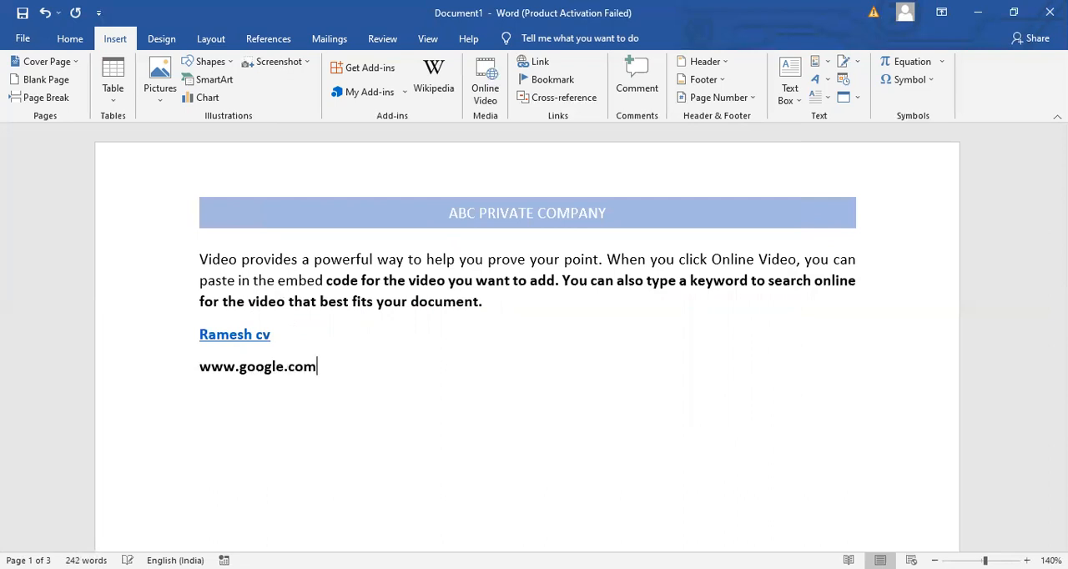
{"action": "left_click_drag", "start_coordinate": [329, 363], "coordinate": [183, 361]}
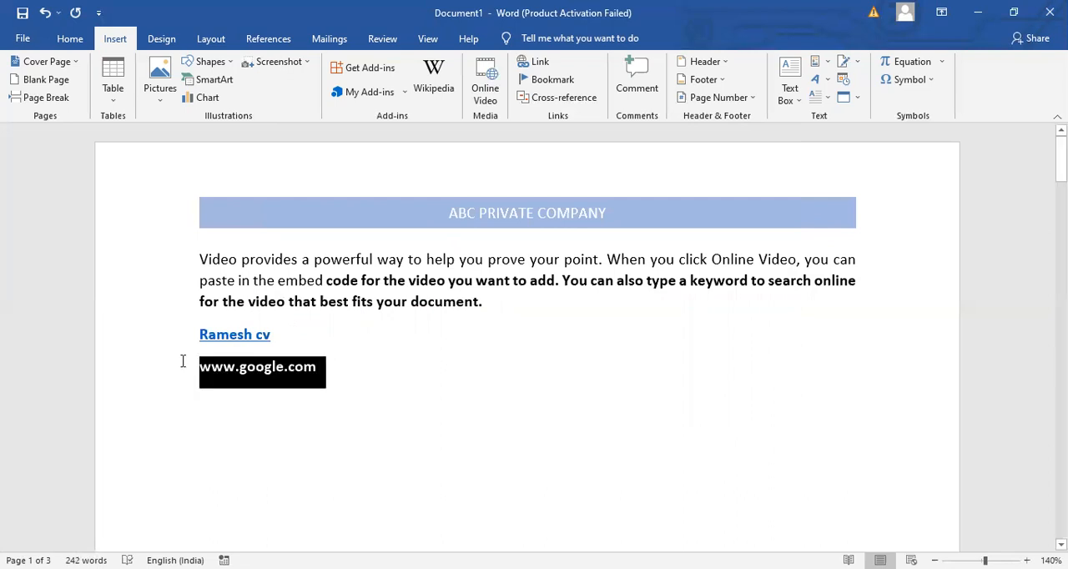
{"action": "left_click", "coordinate": [541, 64]}
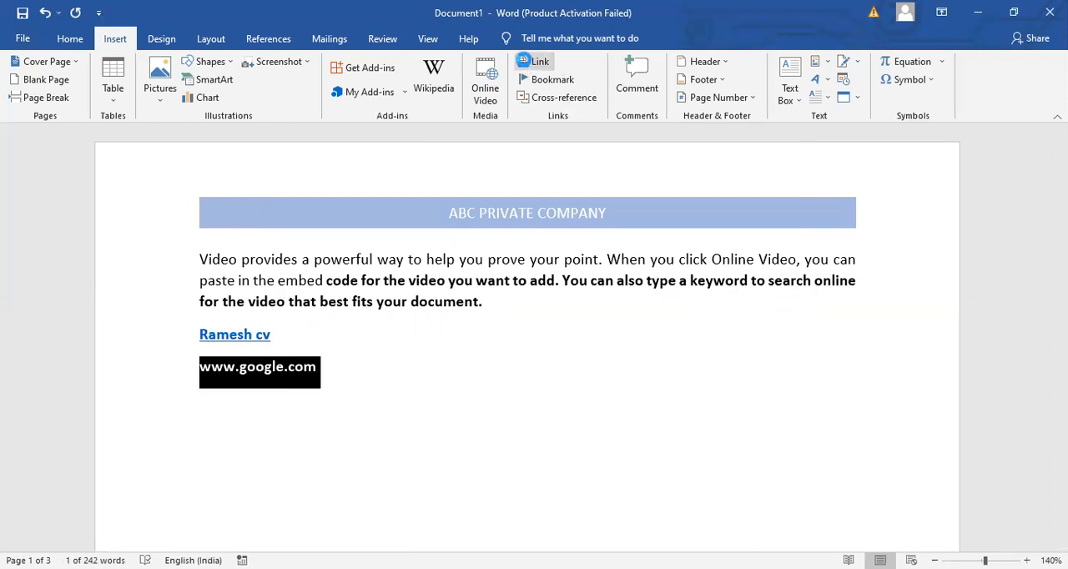
{"action": "left_click", "coordinate": [494, 358]}
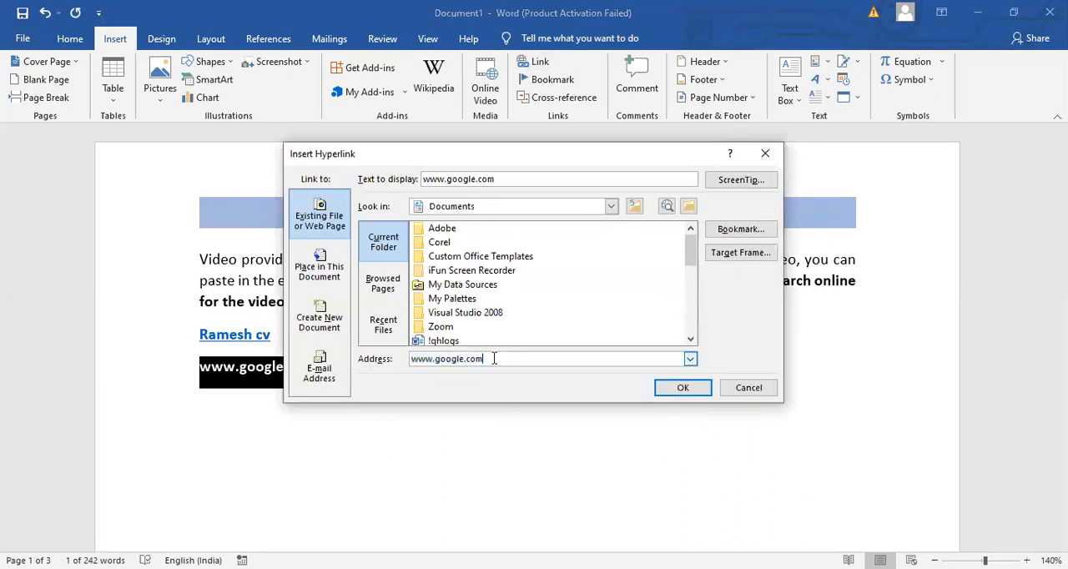
{"action": "key", "text": "BackSpace"}
{"action": "key", "text": "BackSpace"}
{"action": "key", "text": "BackSpace"}
{"action": "key", "text": "BackSpace"}
{"action": "key", "text": "BackSpace"}
{"action": "key", "text": "BackSpace"}
{"action": "key", "text": "BackSpace"}
{"action": "key", "text": "BackSpace"}
{"action": "key", "text": "BackSpace"}
{"action": "key", "text": "BackSpace"}
{"action": "key", "text": "BackSpace"}
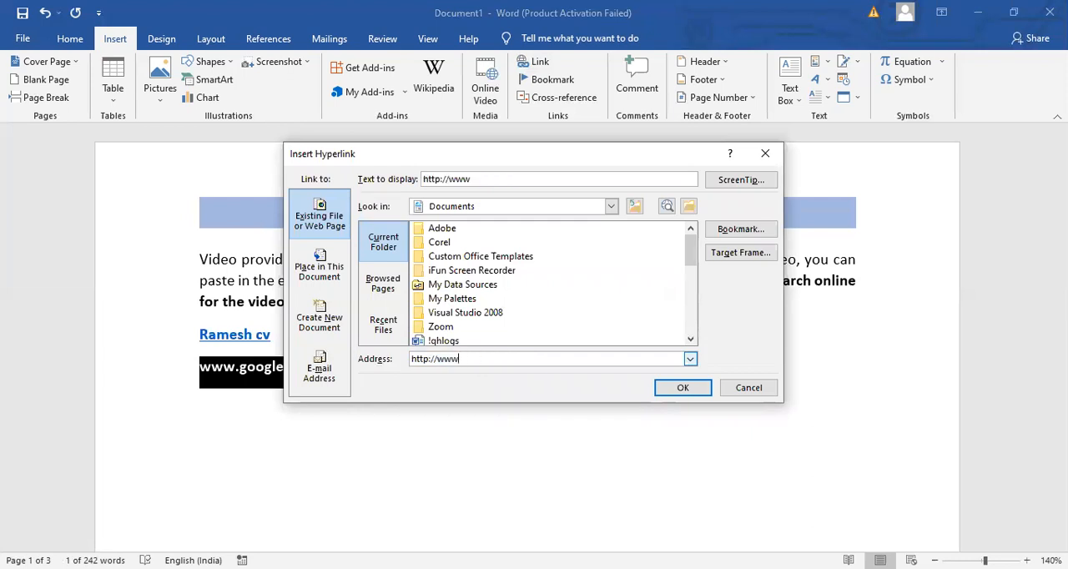
{"action": "type", "text": "."}
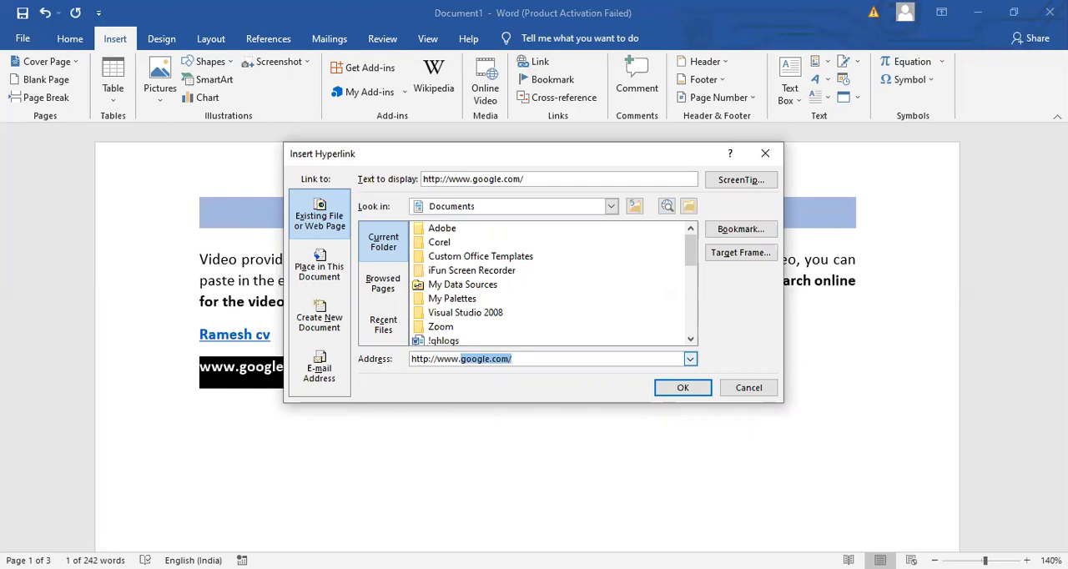
- Set the hyperlink's display text to "google.com" and insert the link
{"action": "left_click", "coordinate": [539, 176]}
{"action": "key", "text": "BackSpace"}
{"action": "key", "text": "BackSpace"}
{"action": "key", "text": "BackSpace"}
{"action": "key", "text": "BackSpace"}
{"action": "key", "text": "BackSpace"}
{"action": "key", "text": "BackSpace"}
{"action": "key", "text": "BackSpace"}
{"action": "key", "text": "BackSpace"}
{"action": "key", "text": "BackSpace"}
{"action": "key", "text": "BackSpace"}
{"action": "key", "text": "BackSpace"}
{"action": "key", "text": "BackSpace"}
{"action": "key", "text": "BackSpace"}
{"action": "key", "text": "BackSpace"}
{"action": "key", "text": "BackSpace"}
{"action": "key", "text": "BackSpace"}
{"action": "key", "text": "BackSpace"}
{"action": "key", "text": "BackSpace"}
{"action": "key", "text": "BackSpace"}
{"action": "key", "text": "BackSpace"}
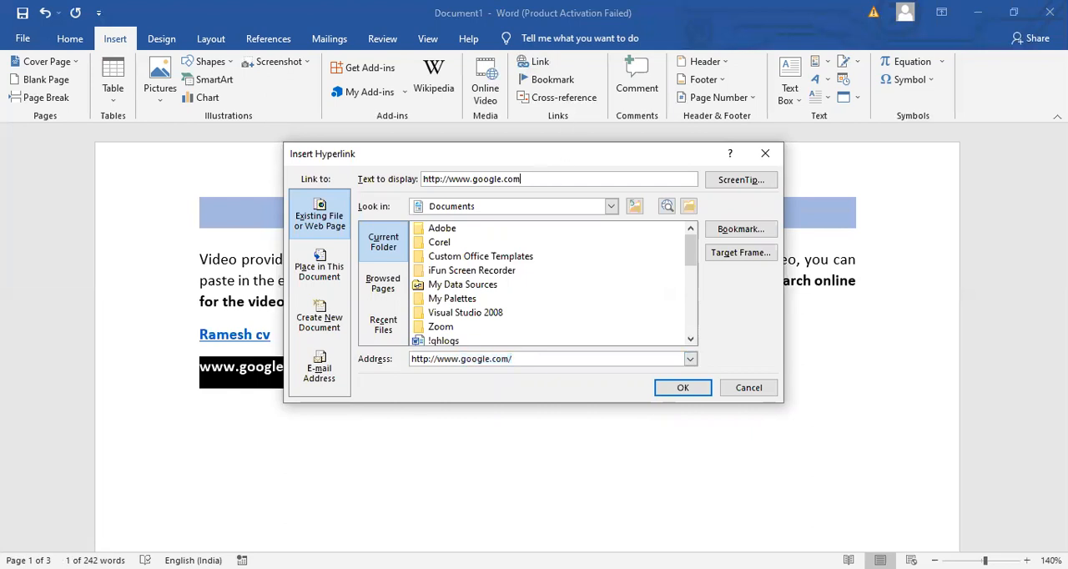
{"action": "type", "text": "google.com"}
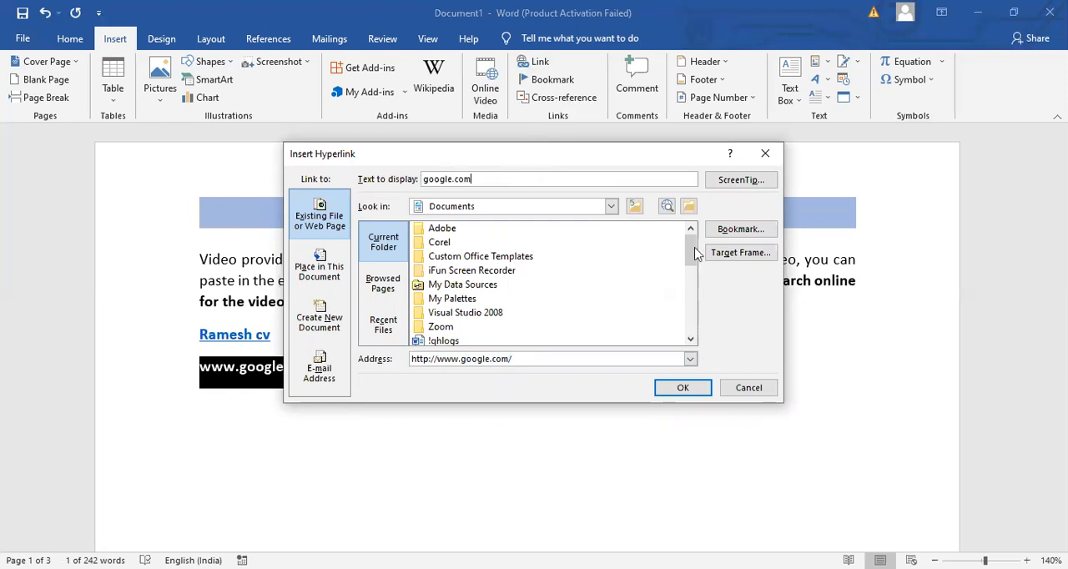
{"action": "left_click", "coordinate": [687, 389]}
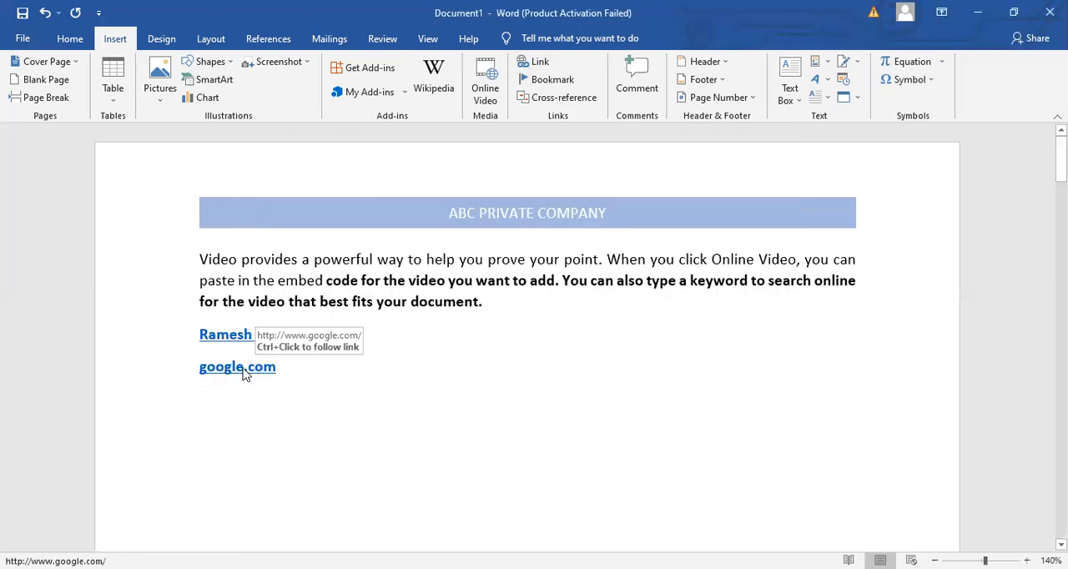
- Select the google.com link to try it, and start an empty line below it
{"action": "triple_click", "coordinate": [245, 374]}
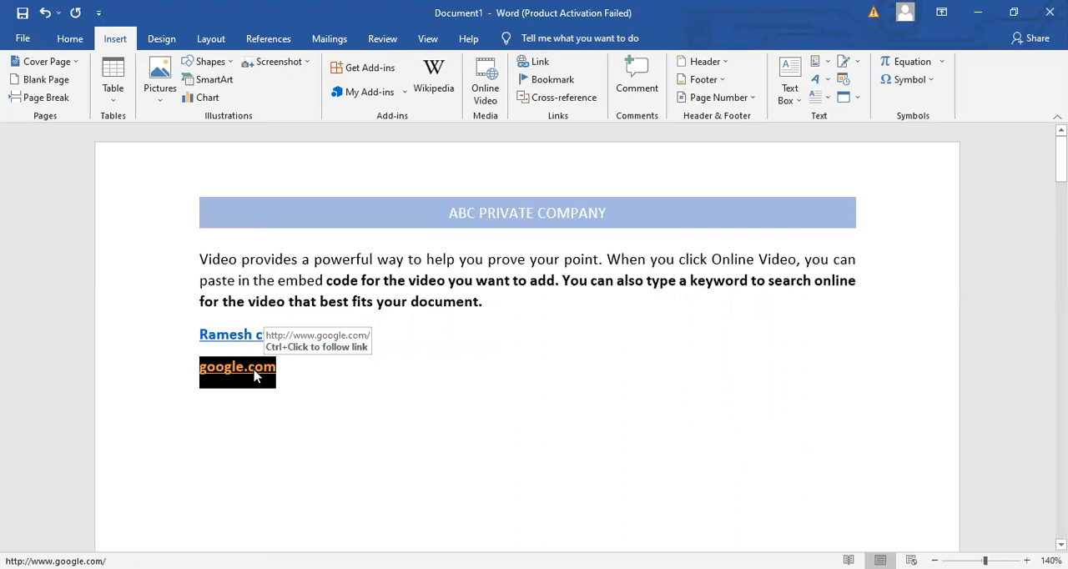
{"action": "left_click", "coordinate": [364, 374]}
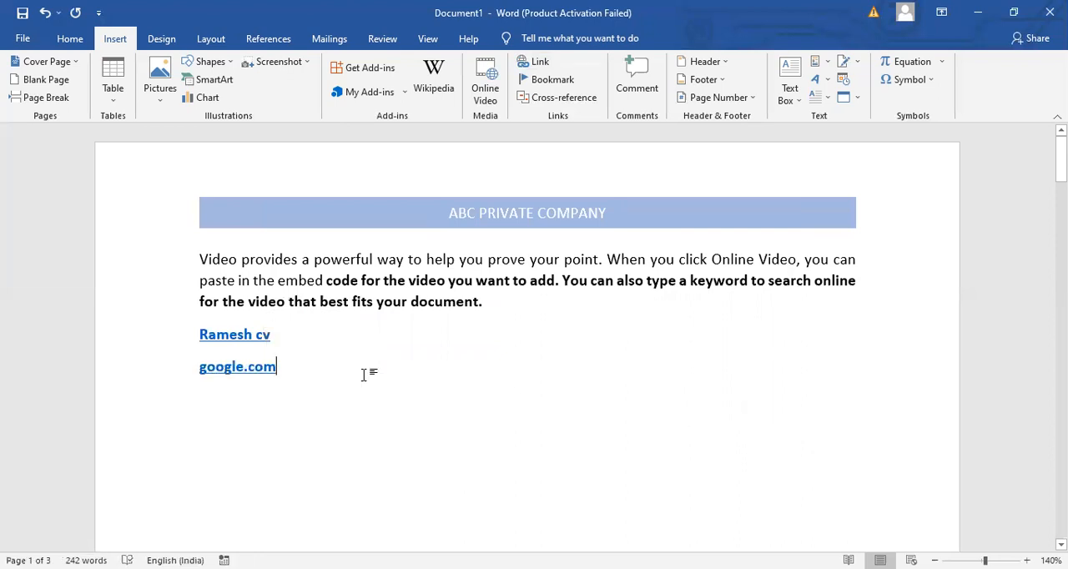
{"action": "key", "text": "Return"}
{"action": "left_click", "coordinate": [330, 375]}
{"action": "key", "text": "Return"}
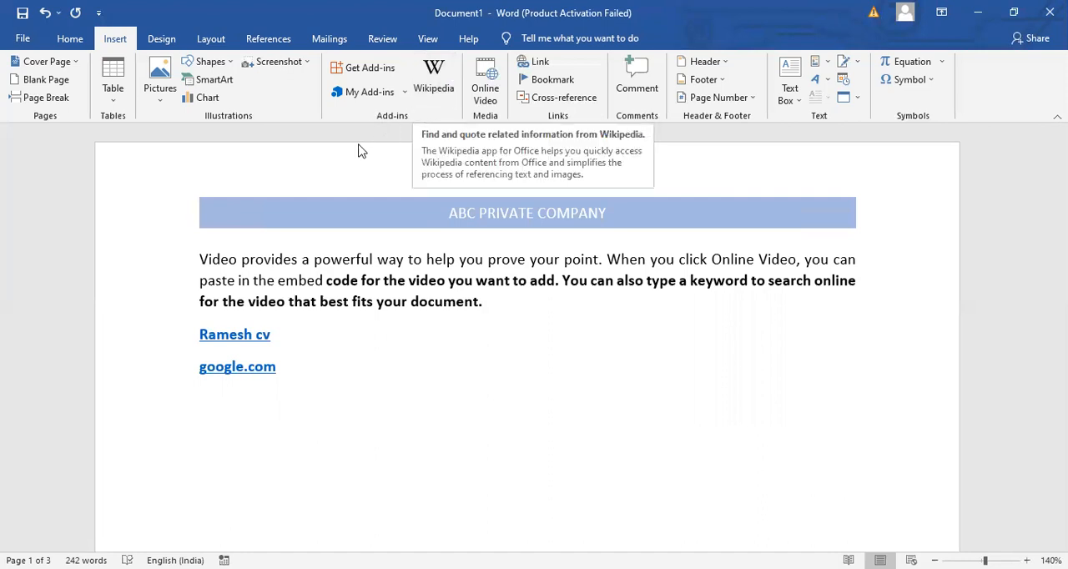
- Look over the installed add-ins choices and the Office Add-ins store, and close the store
{"action": "left_click", "coordinate": [404, 92]}
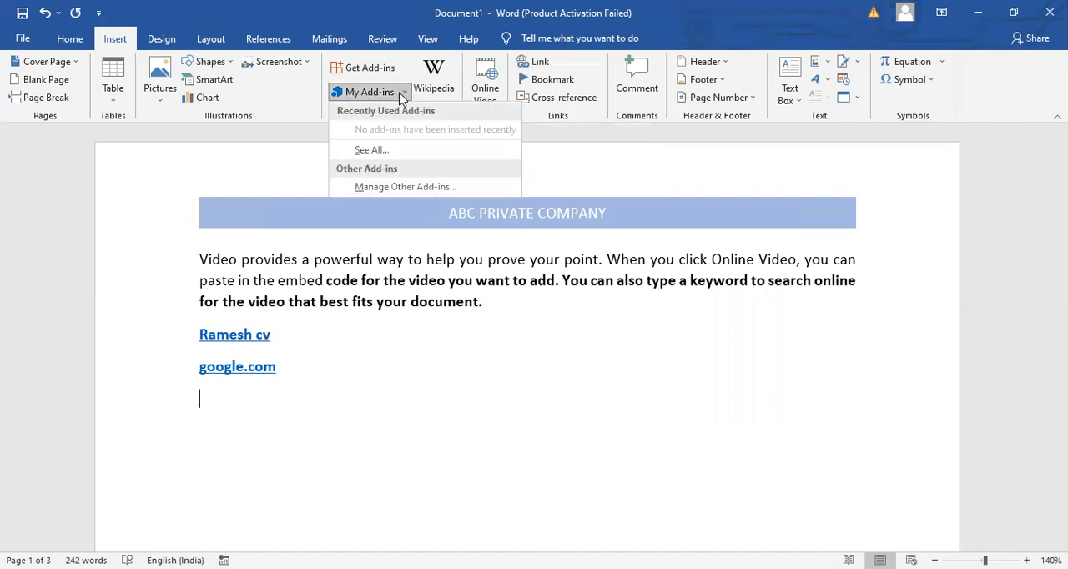
{"action": "left_click", "coordinate": [378, 367]}
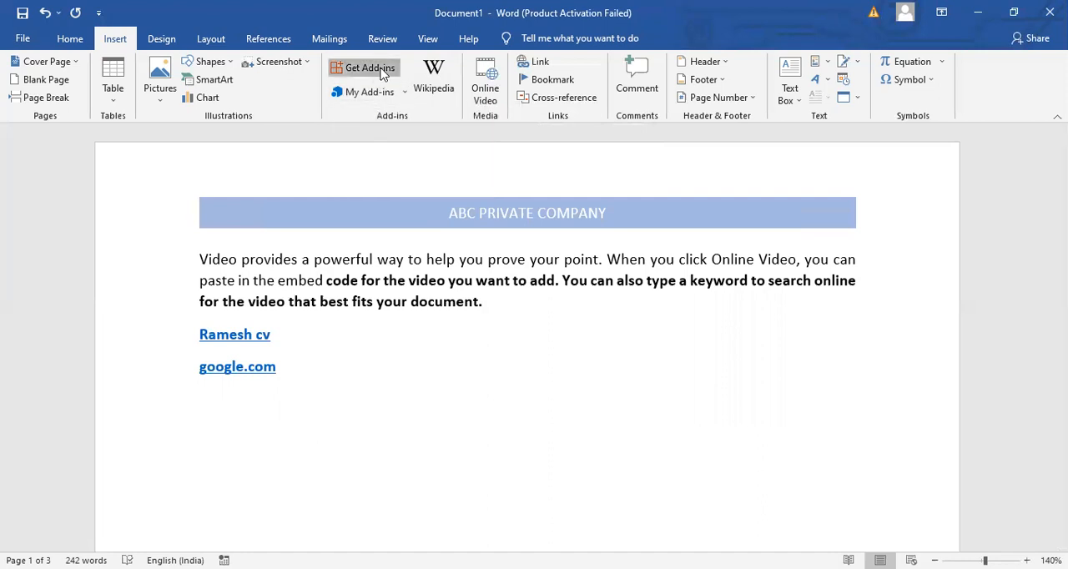
{"action": "left_click", "coordinate": [369, 69]}
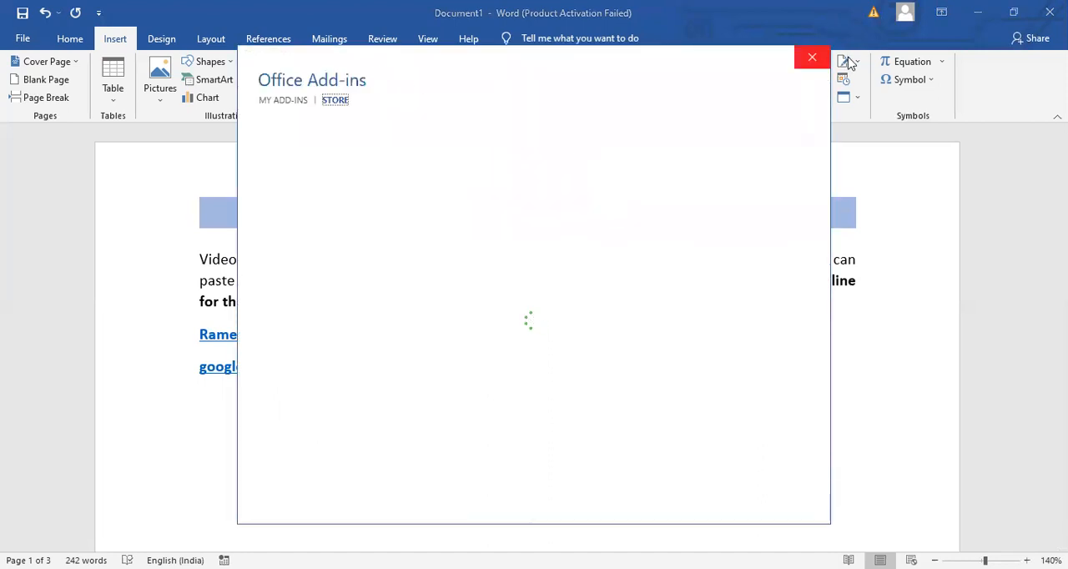
{"action": "left_click", "coordinate": [813, 60]}
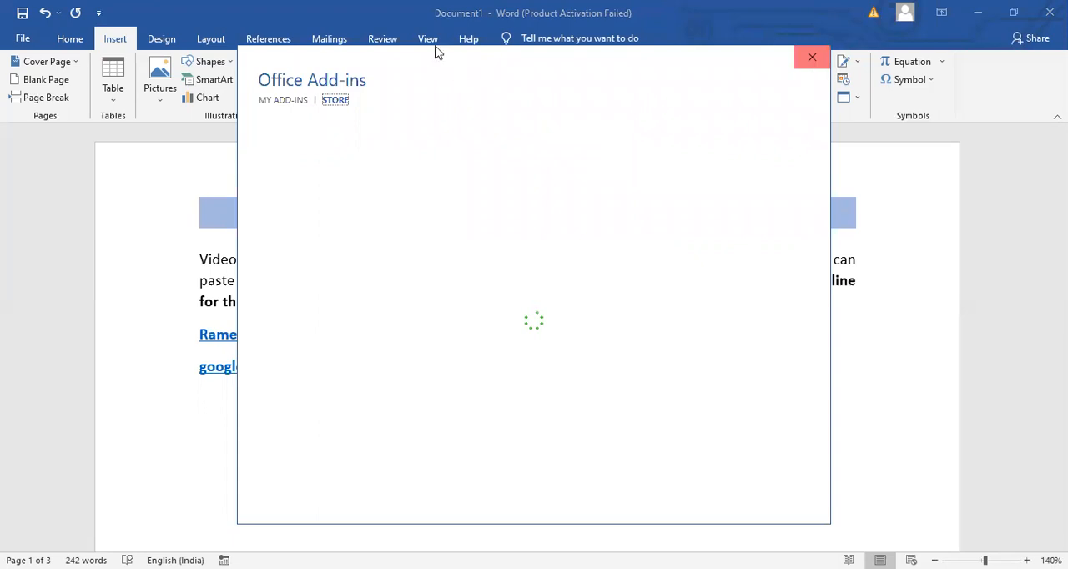
- Show the page gridlines and hide them again
{"action": "left_click", "coordinate": [429, 39]}
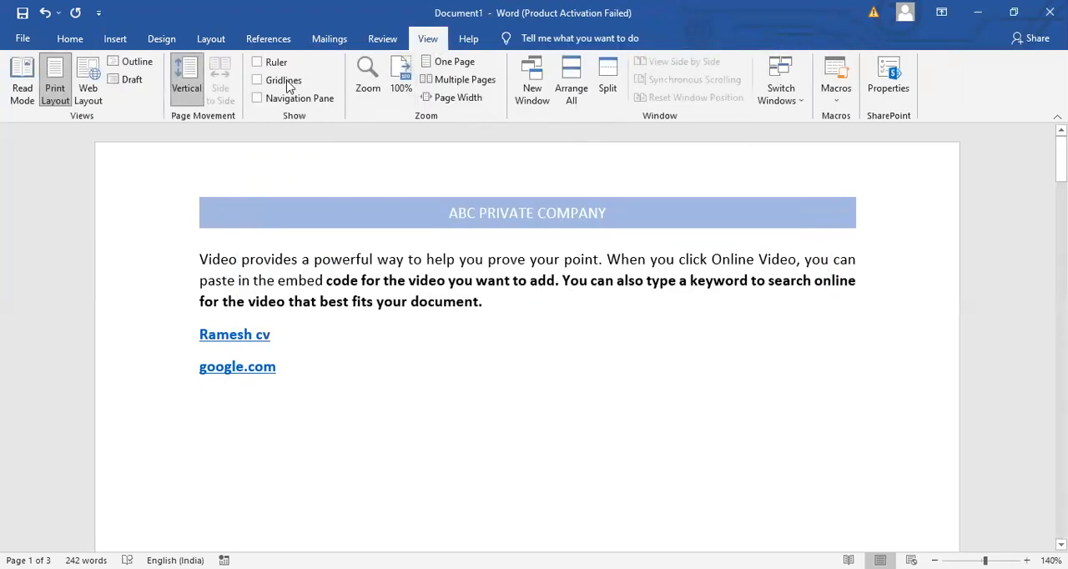
{"action": "left_click", "coordinate": [258, 81]}
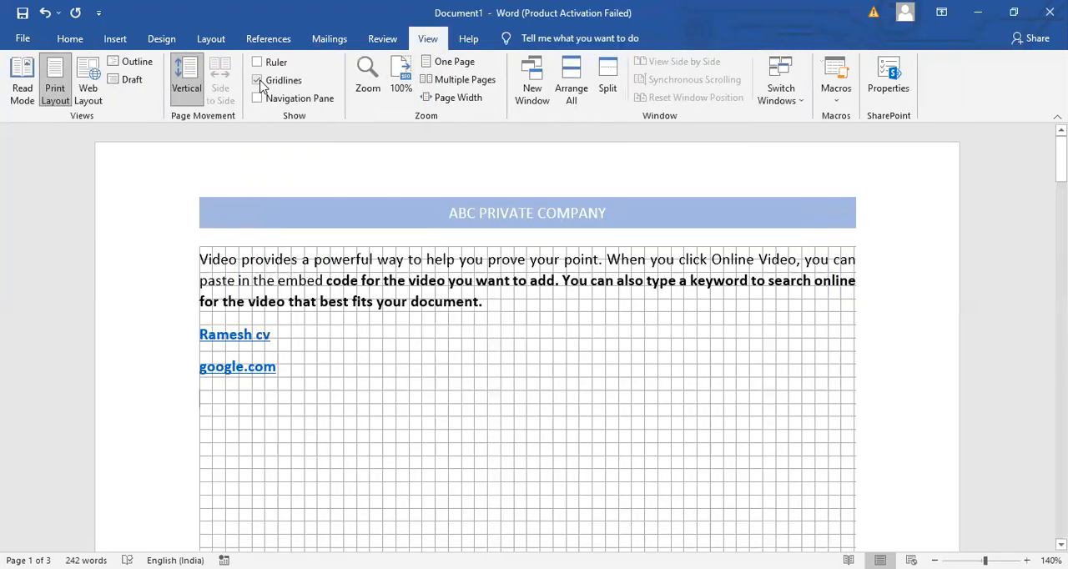
{"action": "left_click", "coordinate": [260, 82]}
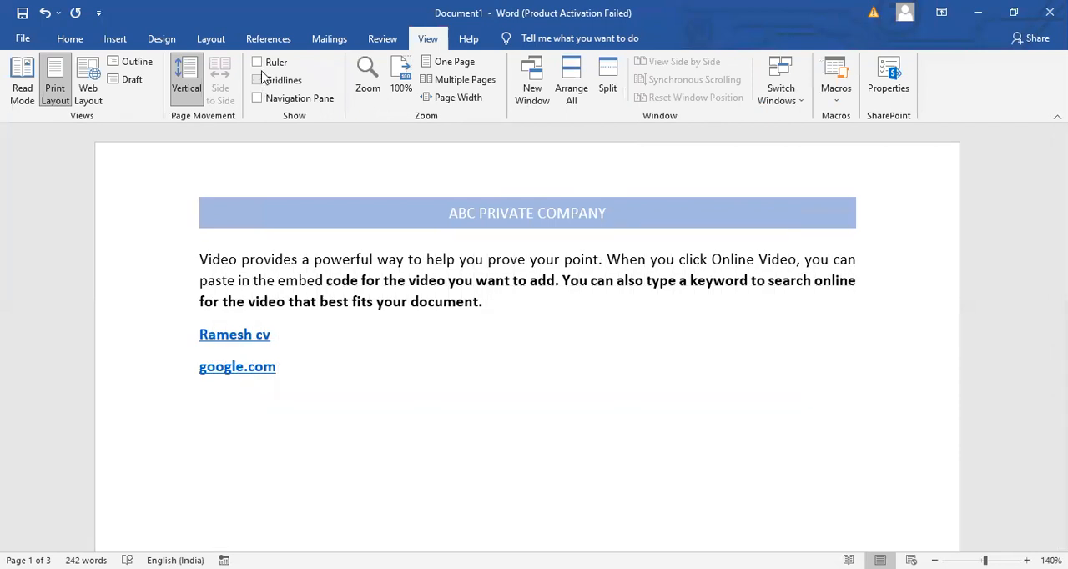
- Check the picture source options and insert an empty line above the first paragraph on page one
{"action": "left_click", "coordinate": [123, 38]}
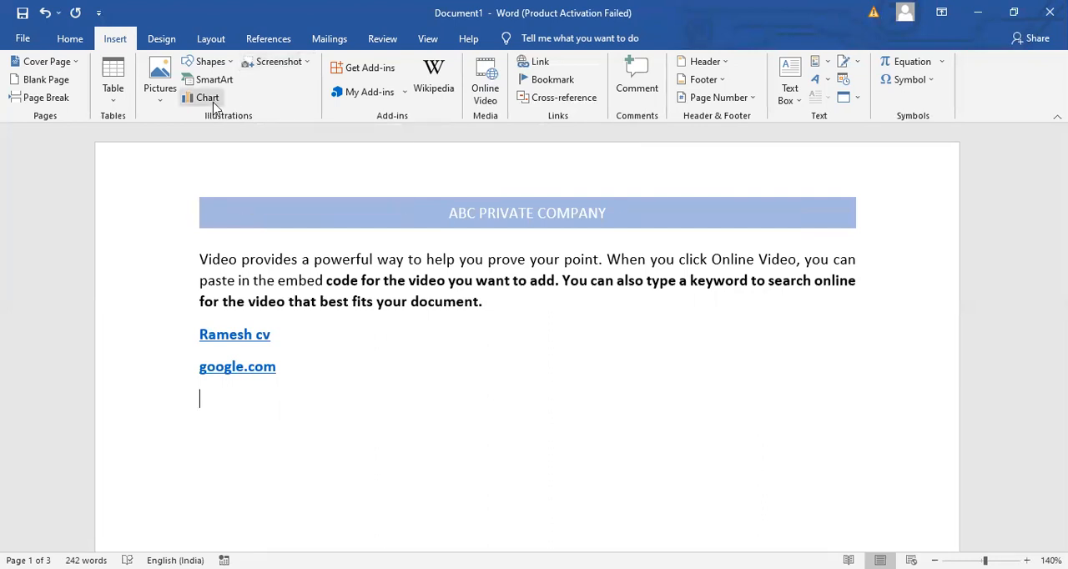
{"action": "left_click", "coordinate": [152, 103]}
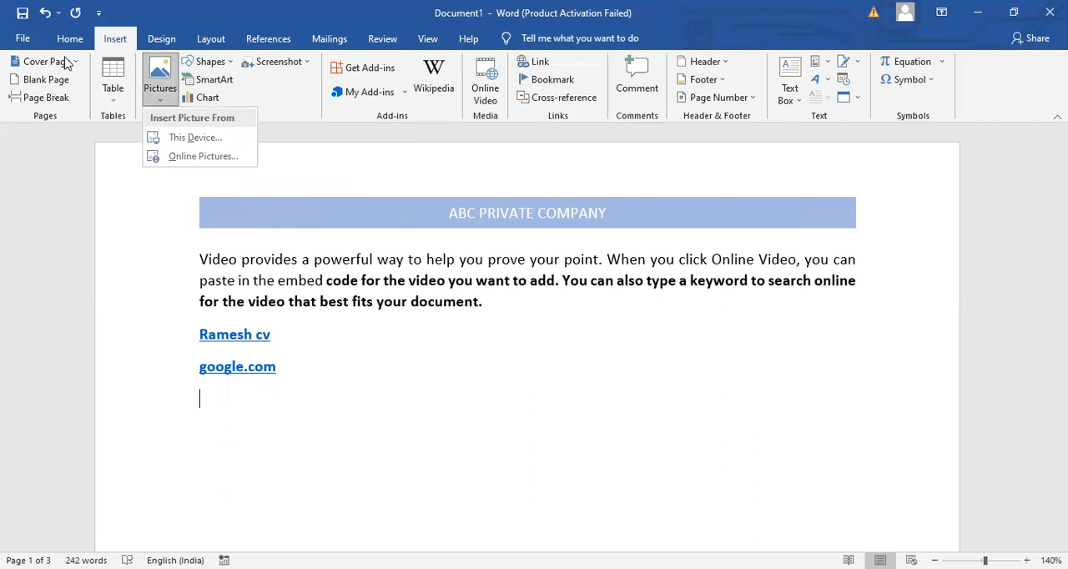
{"action": "left_click", "coordinate": [200, 262]}
{"action": "key", "text": "Return"}
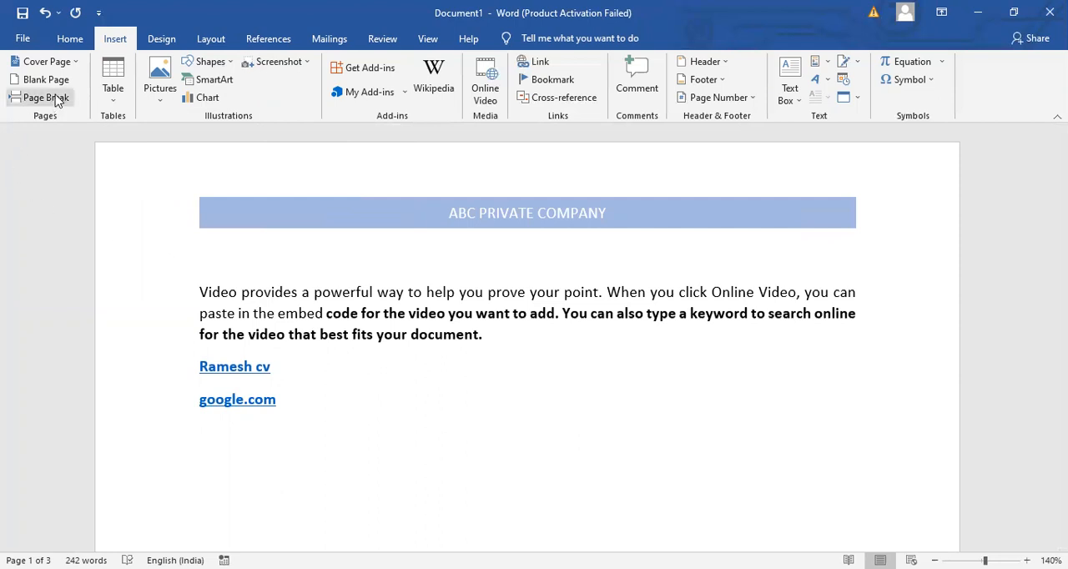
- Insert the Ion (Dark) cover page and set its year to 2021
{"action": "left_click", "coordinate": [80, 60]}
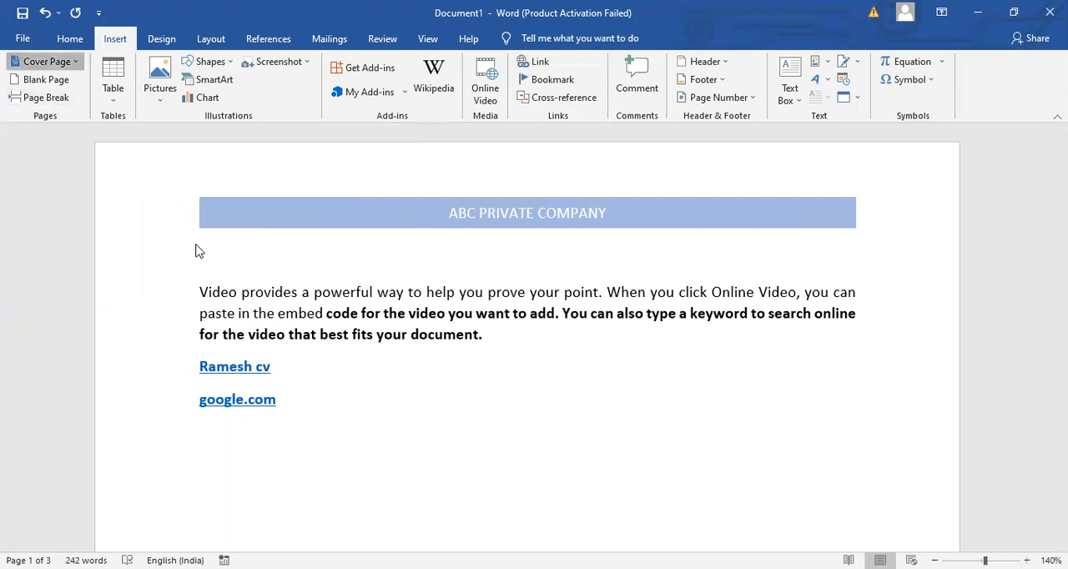
{"action": "left_click_drag", "start_coordinate": [331, 171], "coordinate": [353, 224]}
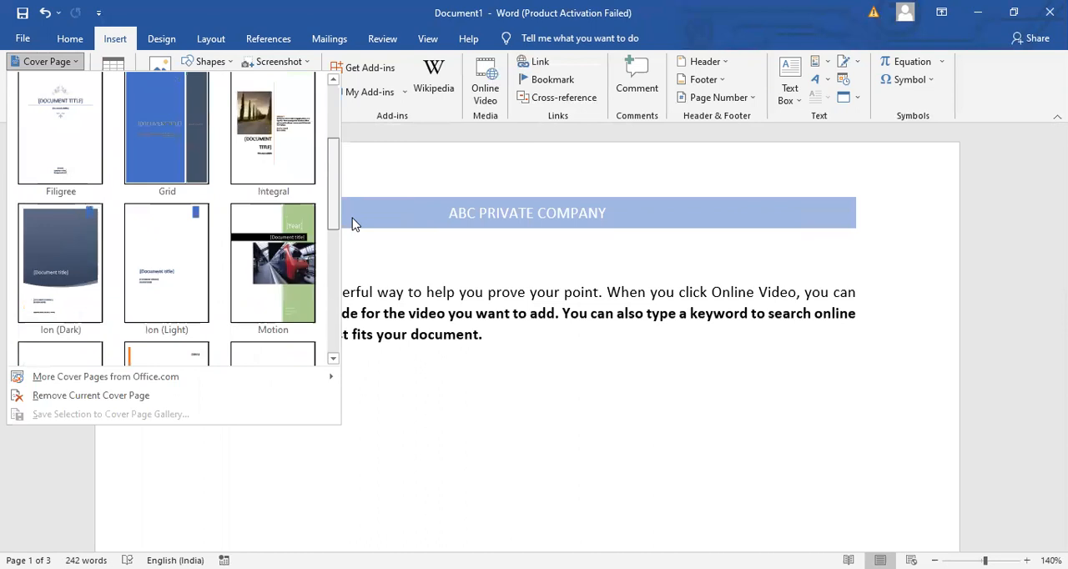
{"action": "left_click", "coordinate": [61, 240]}
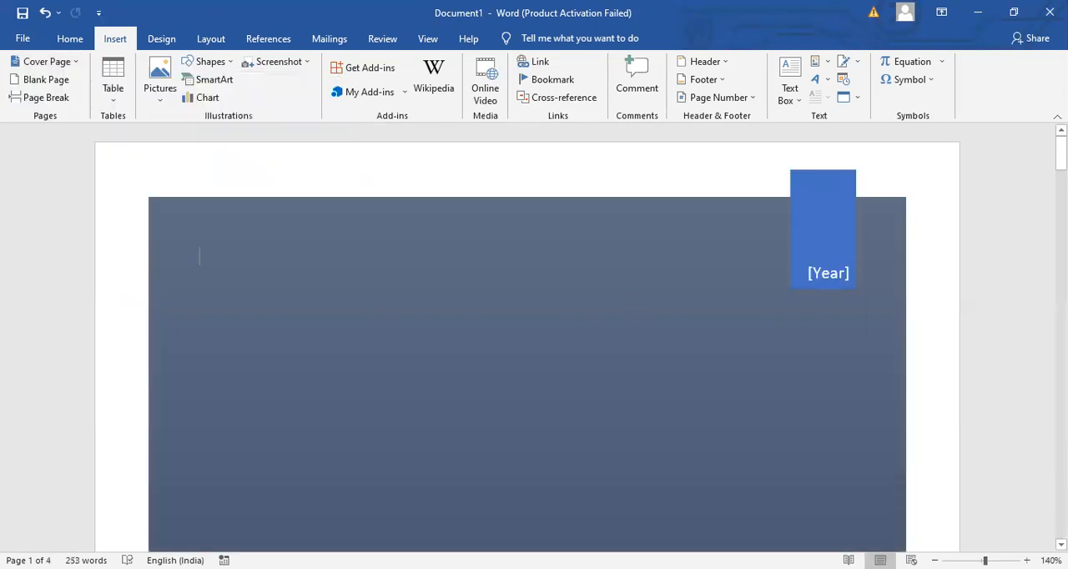
{"action": "mouse_move", "coordinate": [1062, 156]}
{"action": "left_mouse_down"}
{"action": "mouse_move", "coordinate": [1061, 170]}
{"action": "mouse_move", "coordinate": [1061, 156]}
{"action": "left_mouse_up"}
{"action": "left_click", "coordinate": [840, 277]}
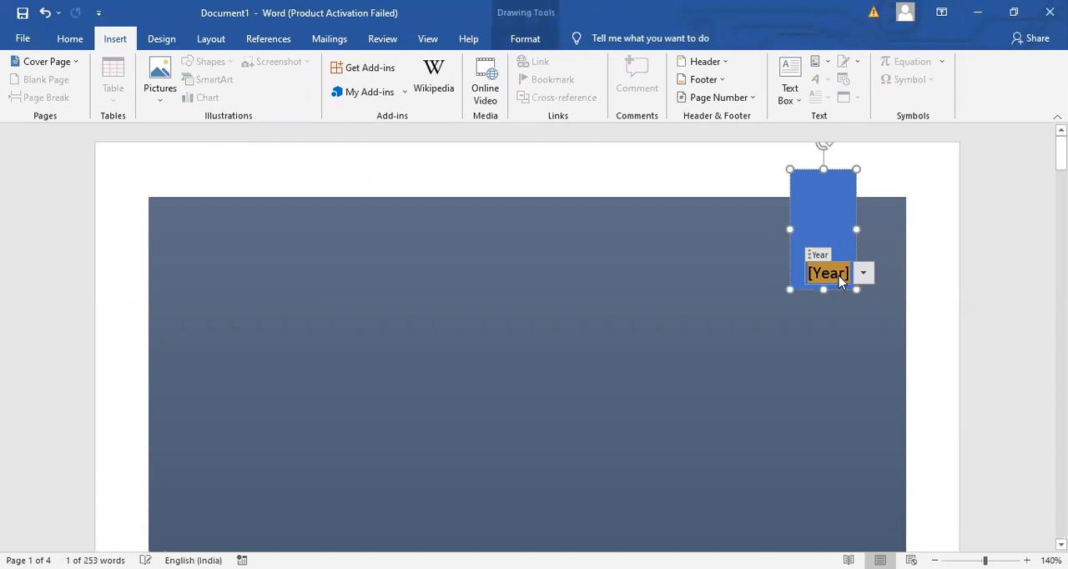
{"action": "type", "text": "2021"}
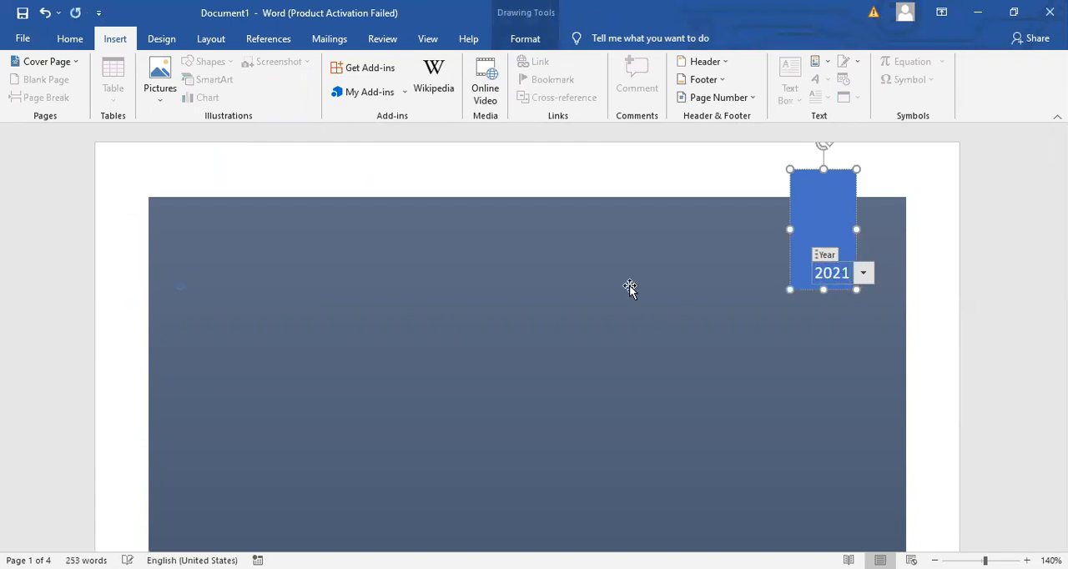
- Look over the cover page's title by selecting its text, leave it unedited and return to the page's upper part
{"action": "left_click", "coordinate": [443, 376]}
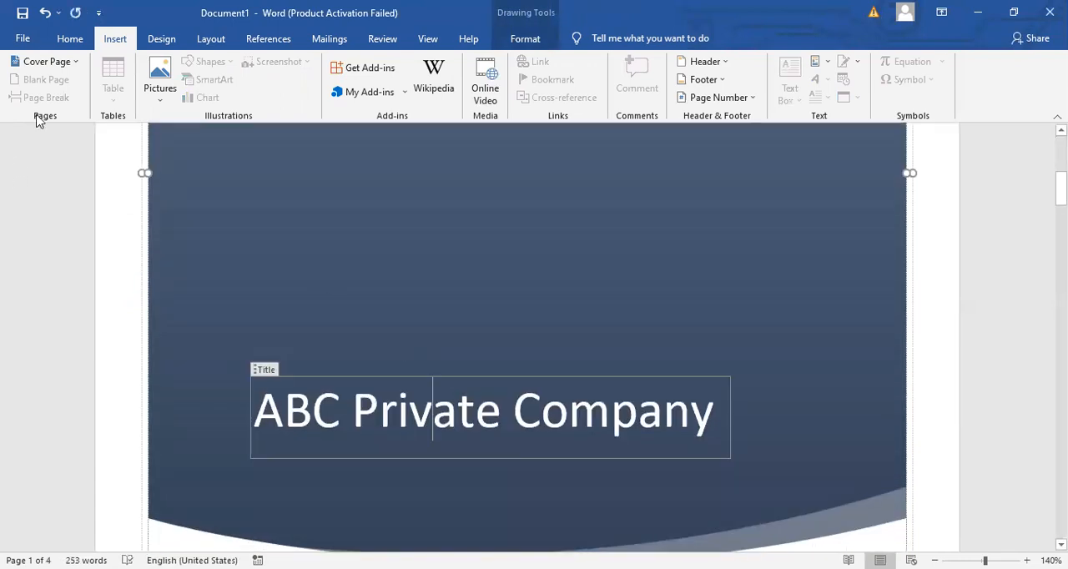
{"action": "left_click_drag", "start_coordinate": [263, 407], "coordinate": [561, 408]}
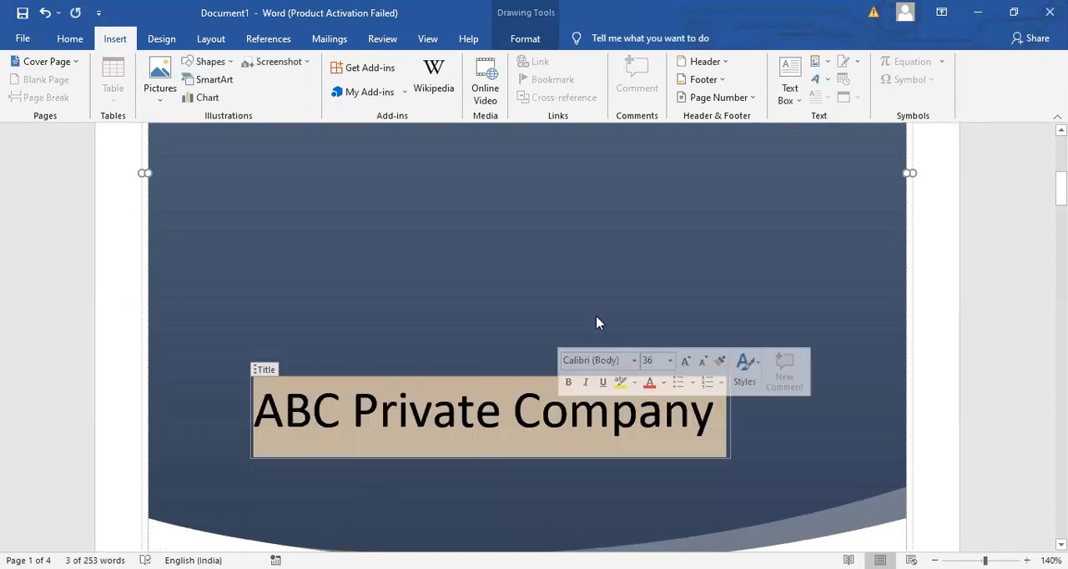
{"action": "left_click", "coordinate": [597, 317]}
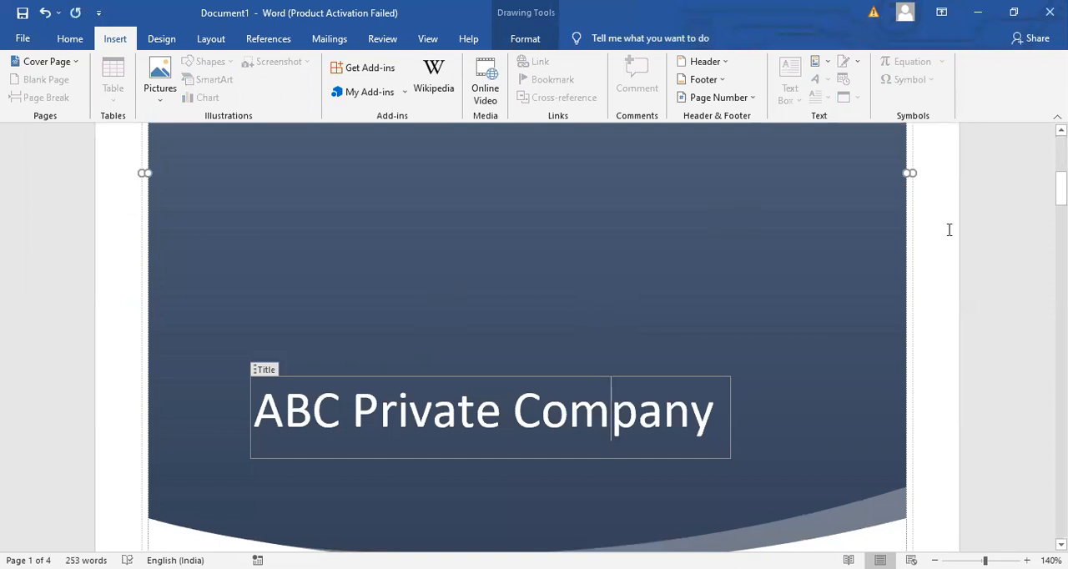
{"action": "key", "text": "ctrl+Home"}
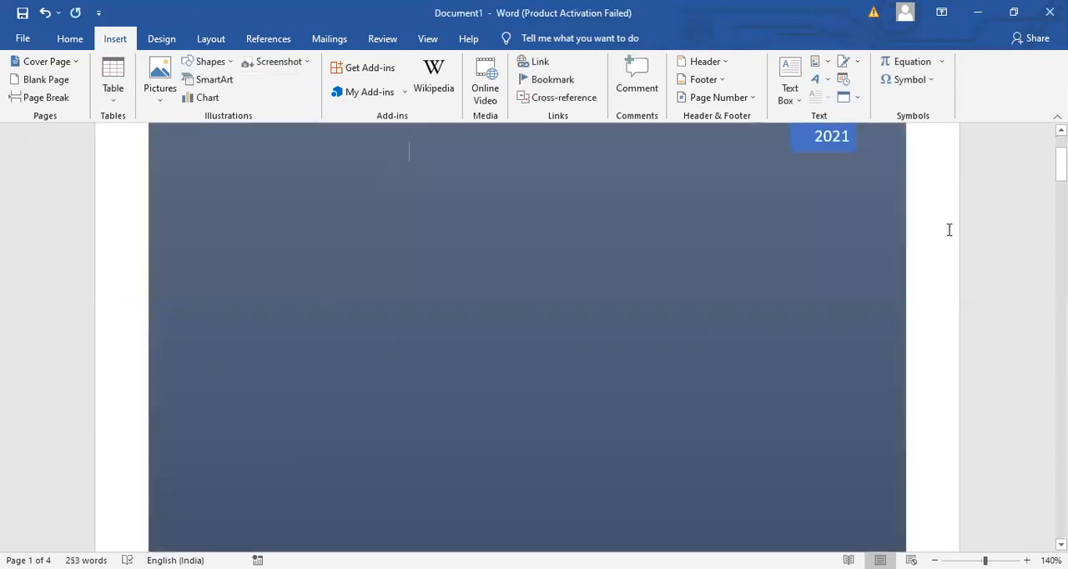
- Insert two blank pages after the cover page and a page break before the sentence starting "You can also type a keyword"
{"action": "left_click", "coordinate": [36, 81]}
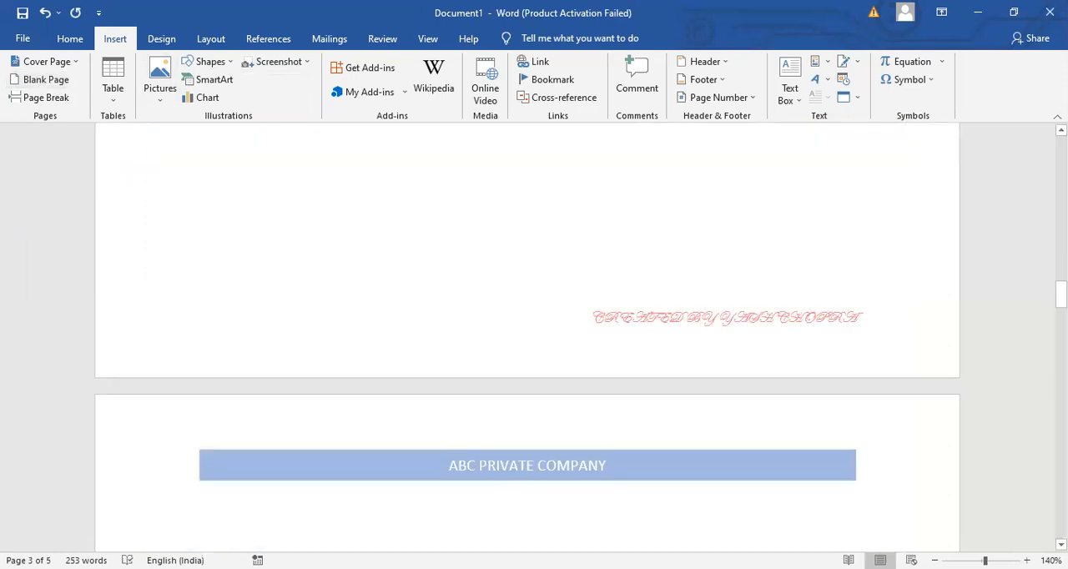
{"action": "left_click_drag", "start_coordinate": [1061, 296], "coordinate": [1061, 230]}
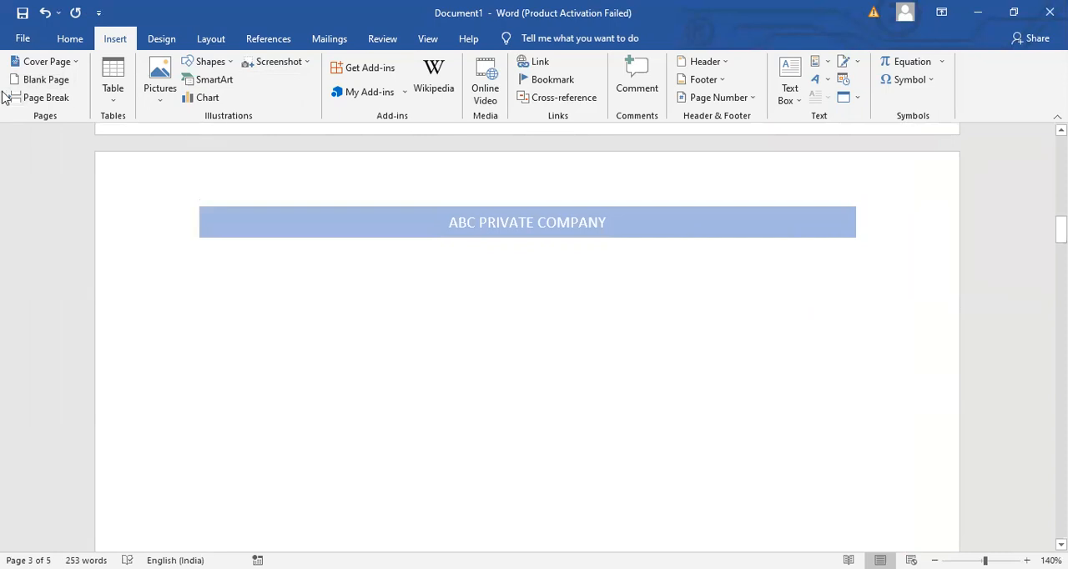
{"action": "left_click", "coordinate": [32, 78]}
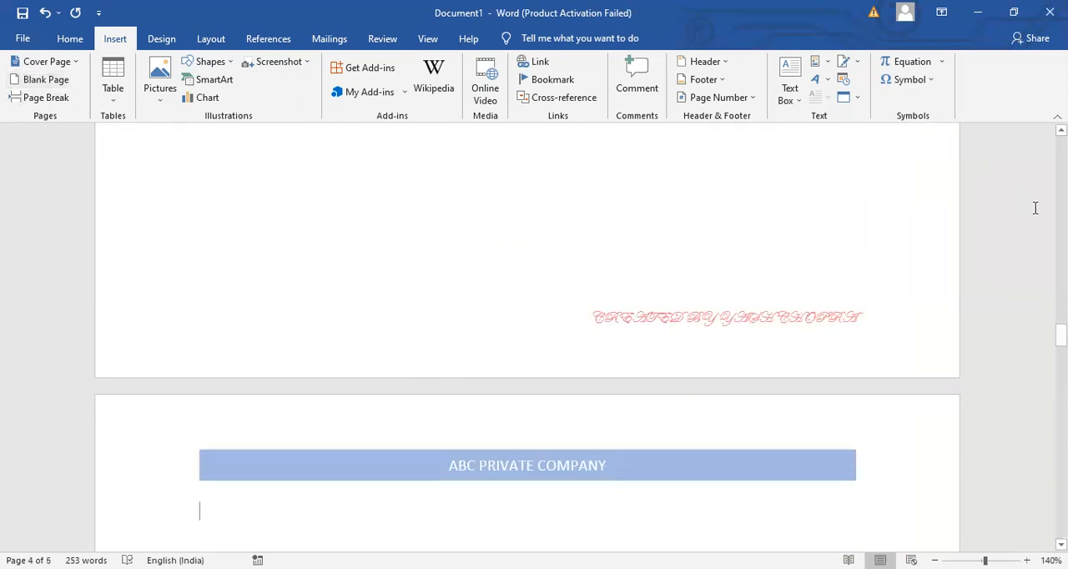
{"action": "left_click_drag", "start_coordinate": [1062, 335], "coordinate": [1062, 353]}
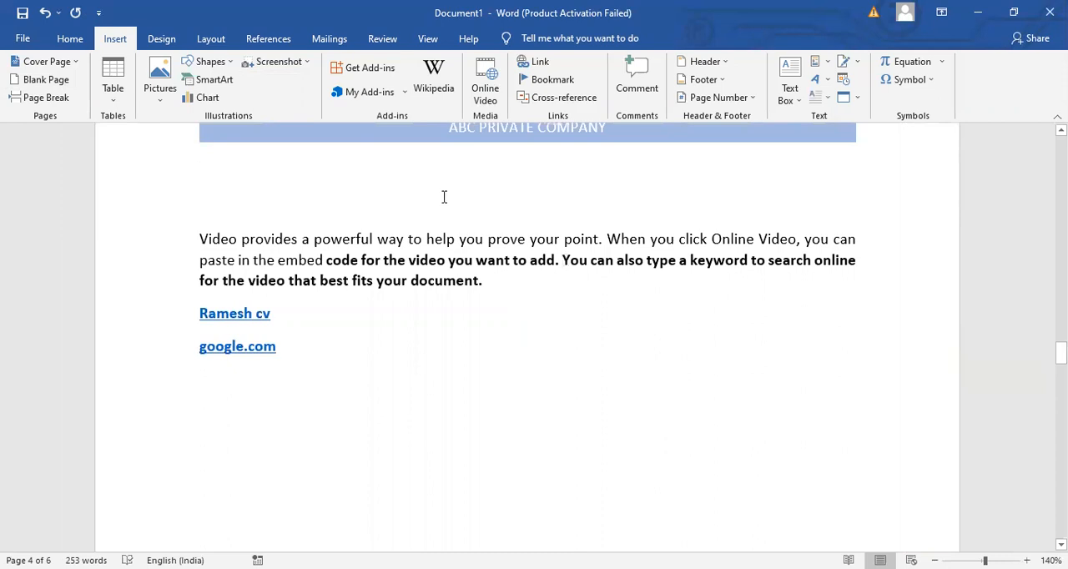
{"action": "left_click", "coordinate": [46, 98]}
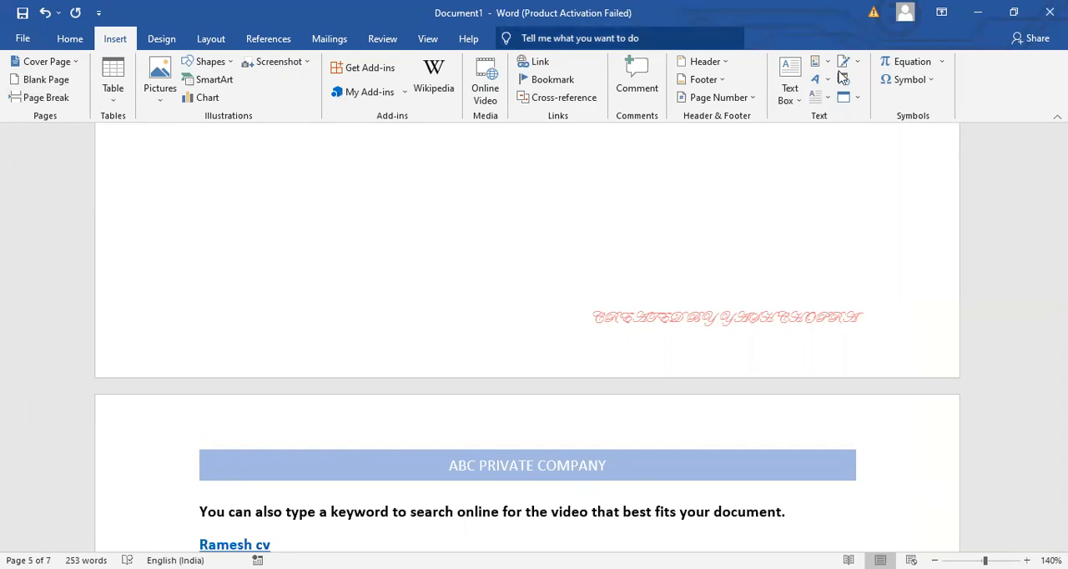
- Encrypt the document with a password and re-enter the password to confirm it
{"action": "left_click", "coordinate": [25, 42]}
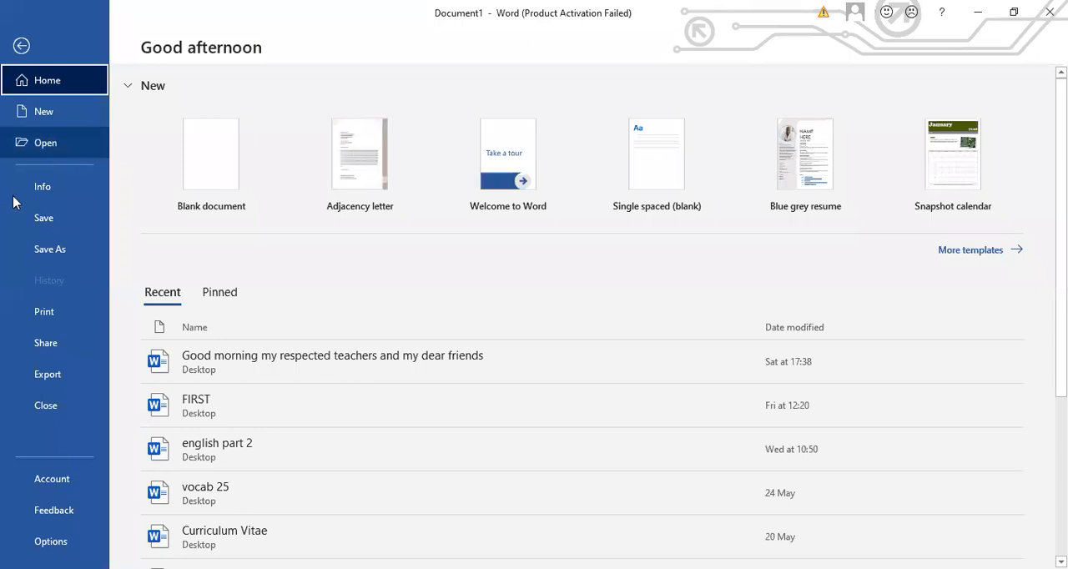
{"action": "left_click", "coordinate": [62, 194]}
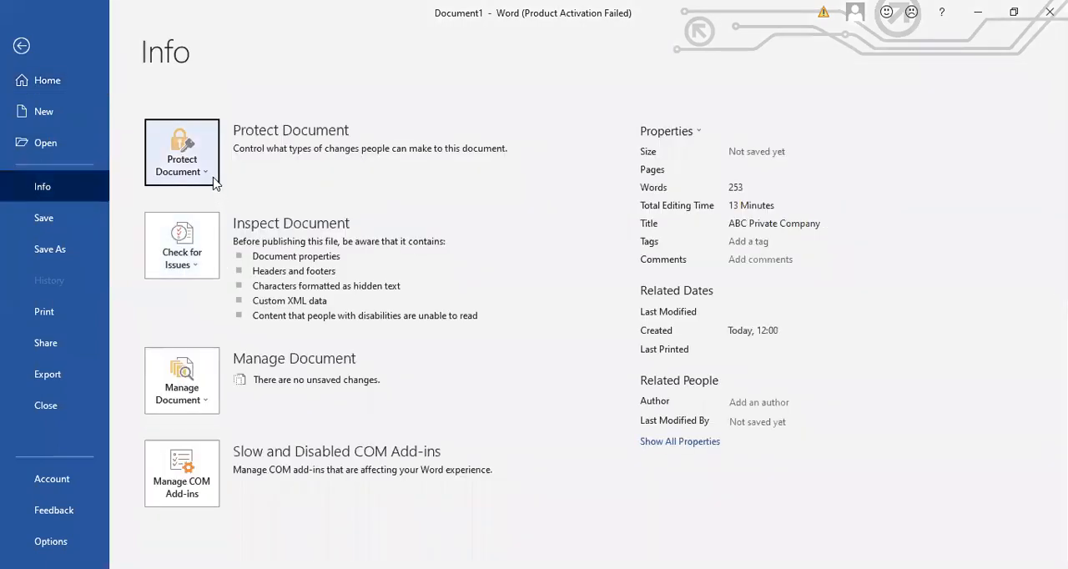
{"action": "left_click", "coordinate": [201, 167]}
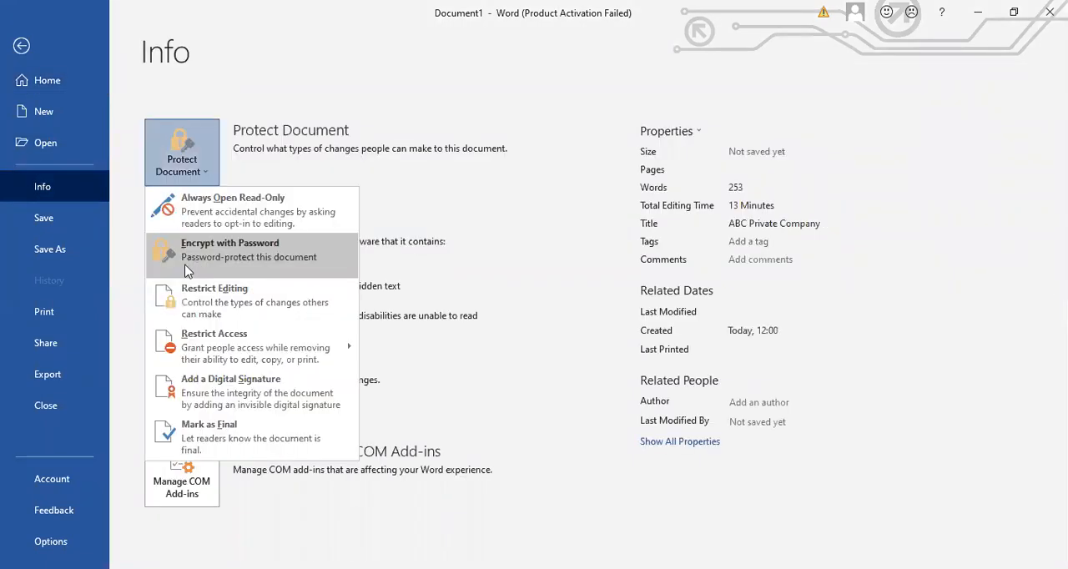
{"action": "left_click", "coordinate": [261, 259]}
{"action": "type", "text": "123"}
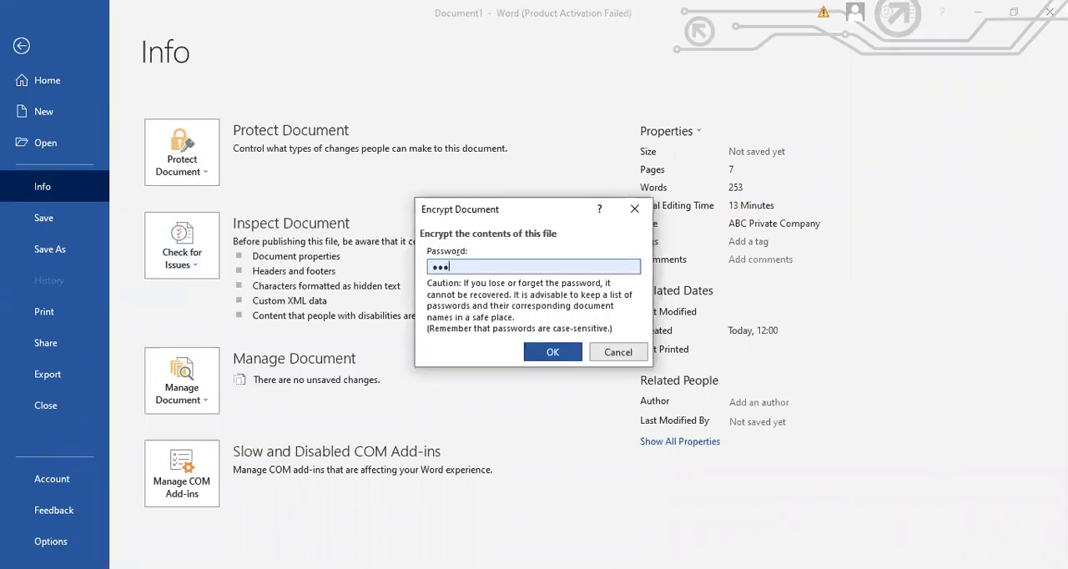
{"action": "left_click", "coordinate": [563, 357]}
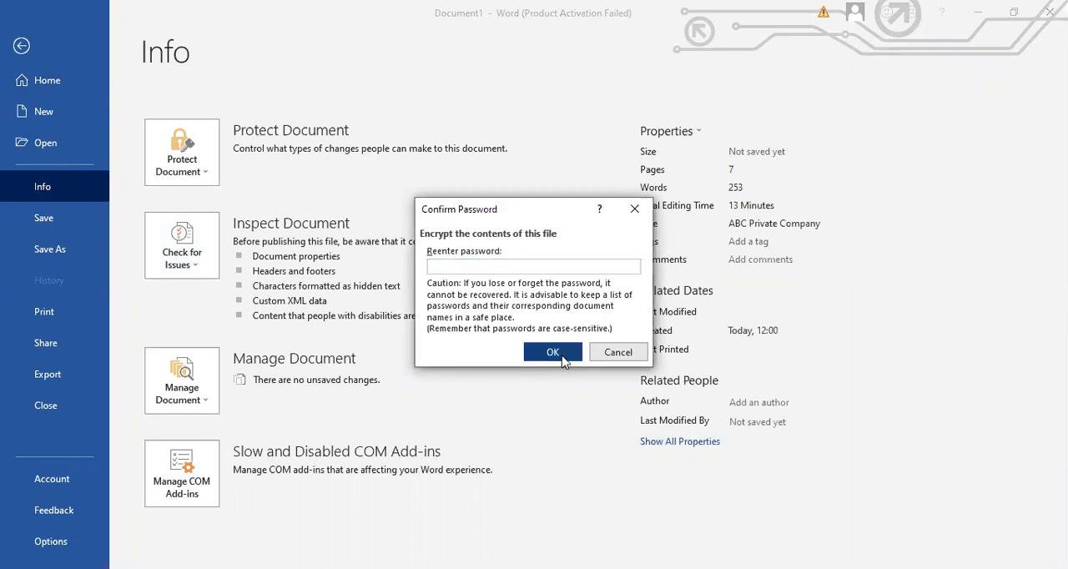
{"action": "left_click", "coordinate": [564, 357]}
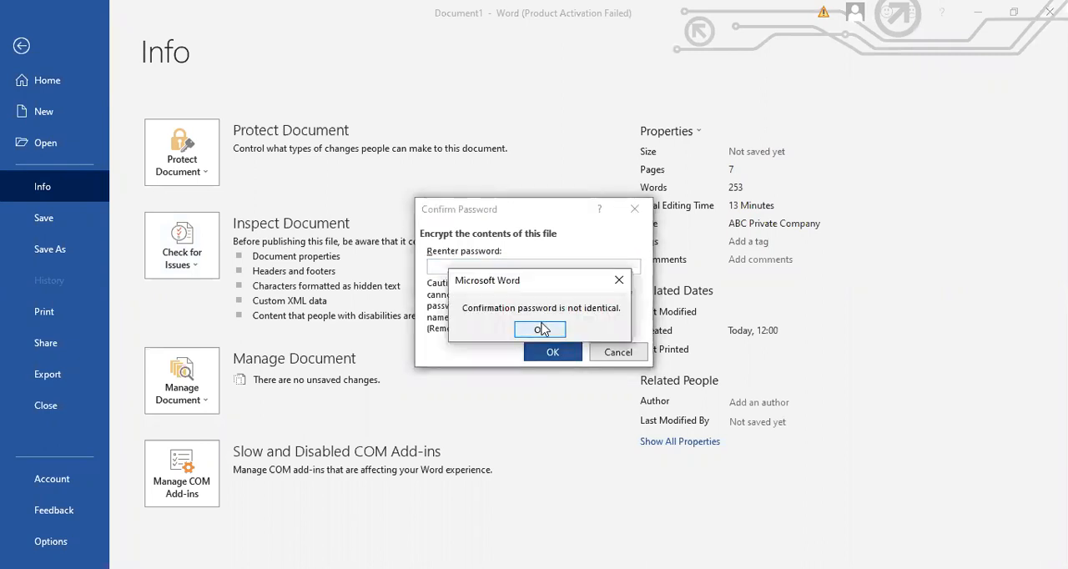
{"action": "left_click", "coordinate": [541, 329]}
{"action": "left_click", "coordinate": [509, 266]}
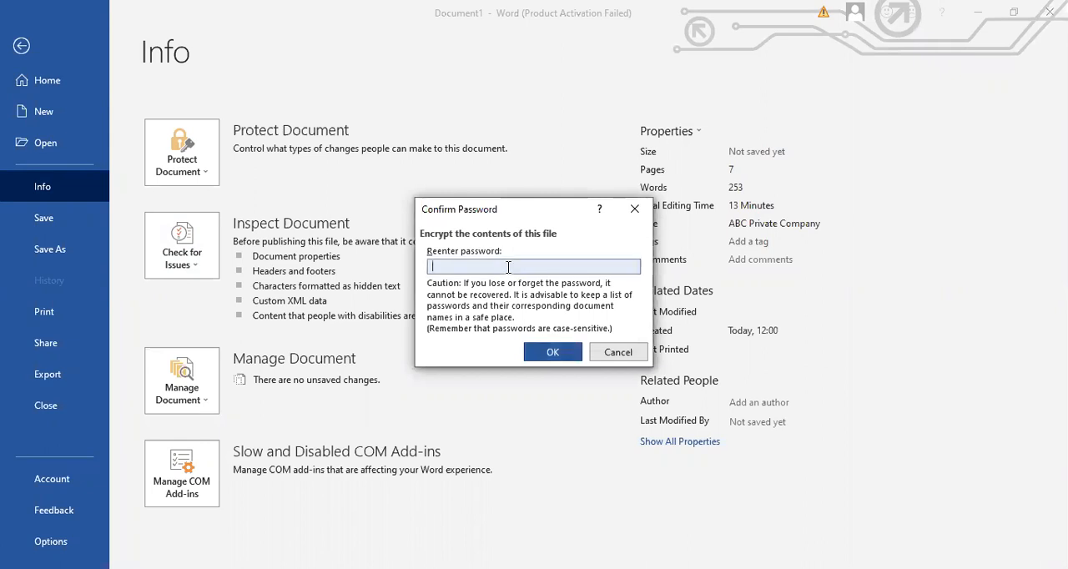
{"action": "type", "text": "abc"}
{"action": "left_click", "coordinate": [538, 354]}
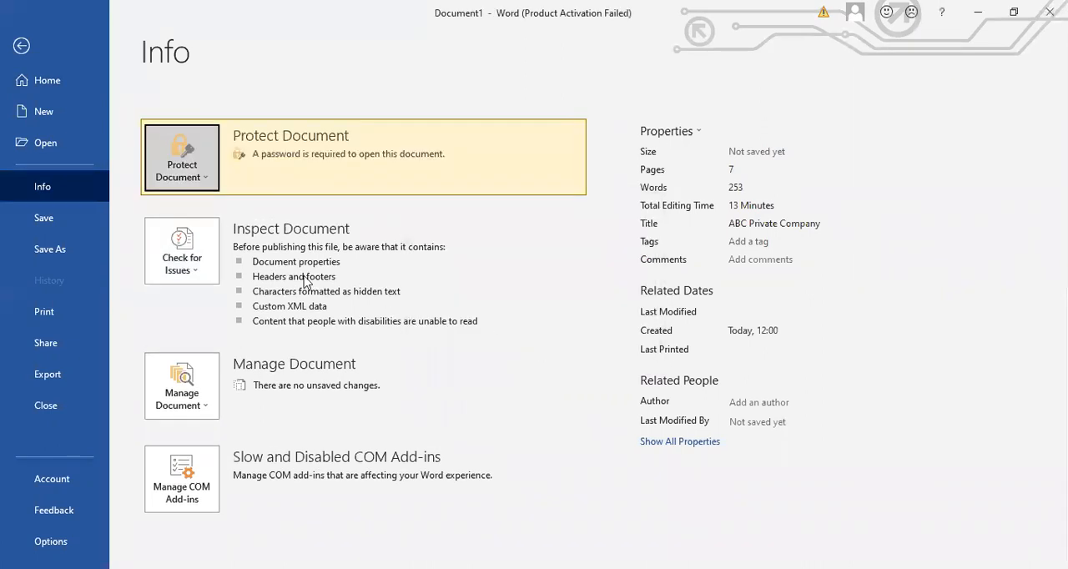
- Start saving a copy of the document in the Desktop folder
{"action": "left_click", "coordinate": [46, 250]}
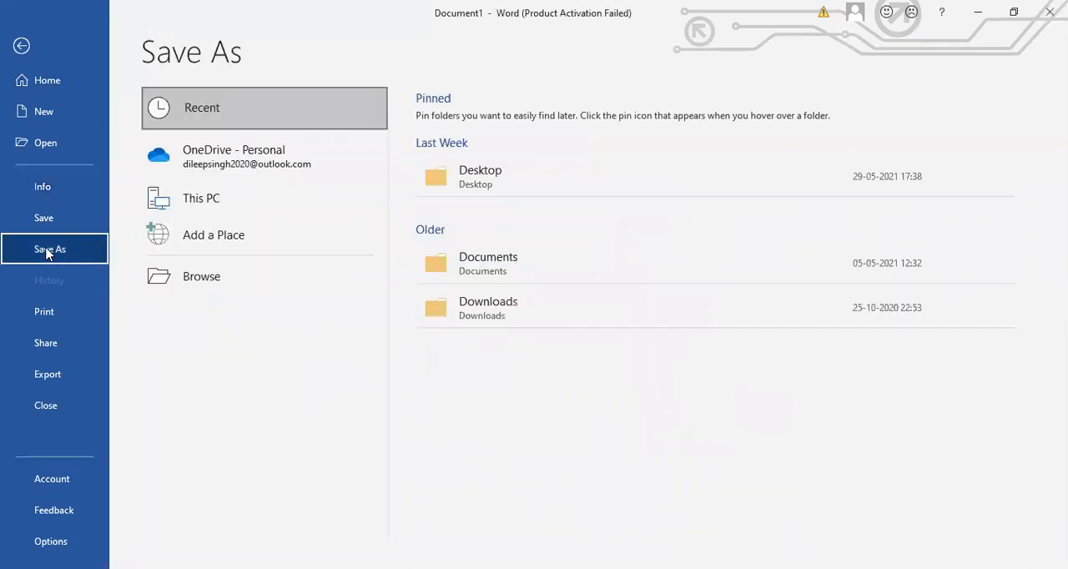
{"action": "left_click", "coordinate": [490, 171]}
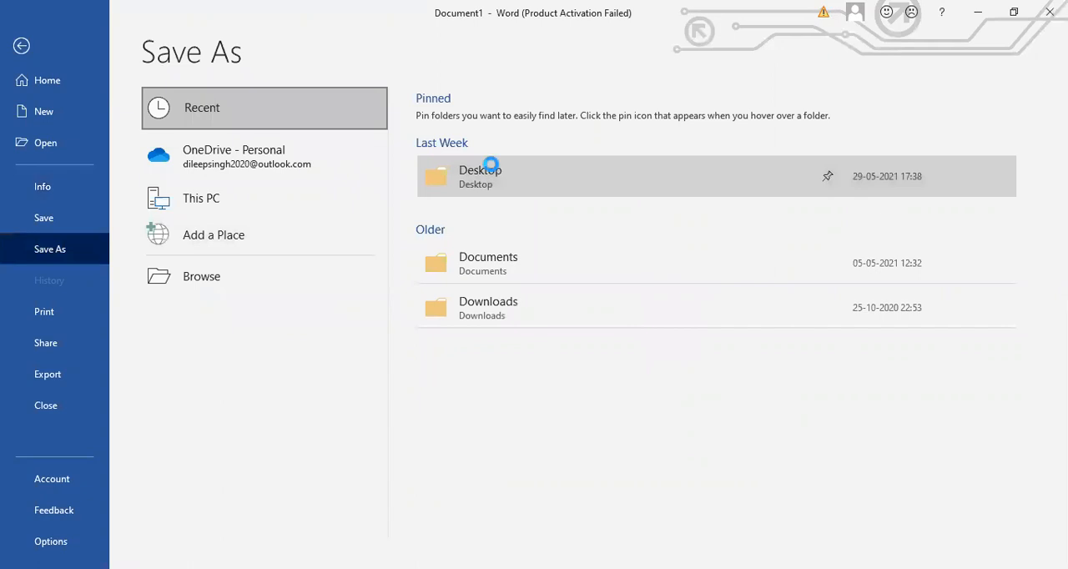
- Try to save the document under the name first, and decline replacing the existing file
{"action": "type", "text": "first"}
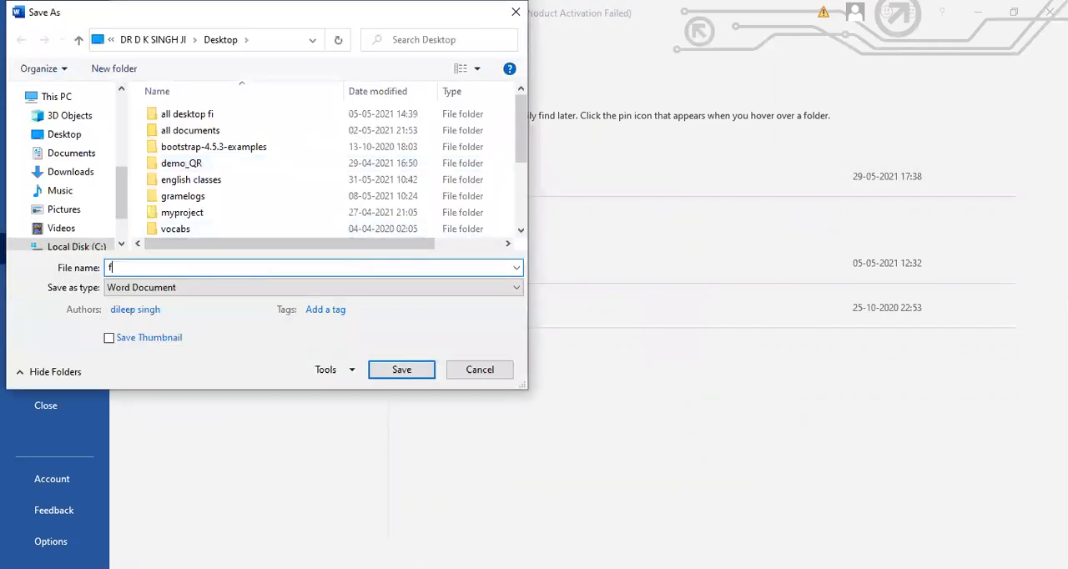
{"action": "left_click", "coordinate": [394, 372]}
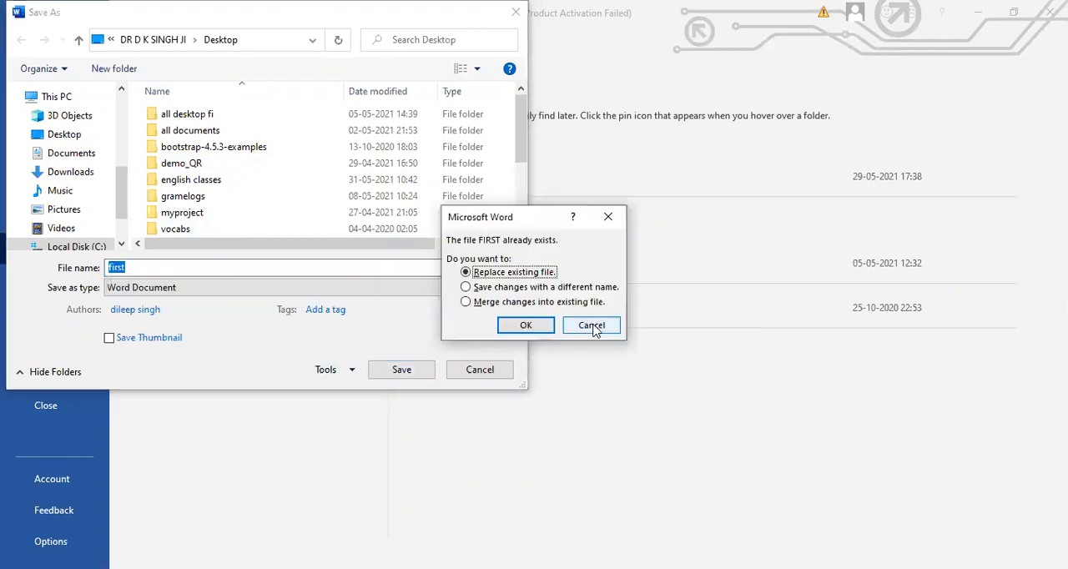
{"action": "left_click", "coordinate": [592, 326]}
{"action": "key", "text": "Return"}
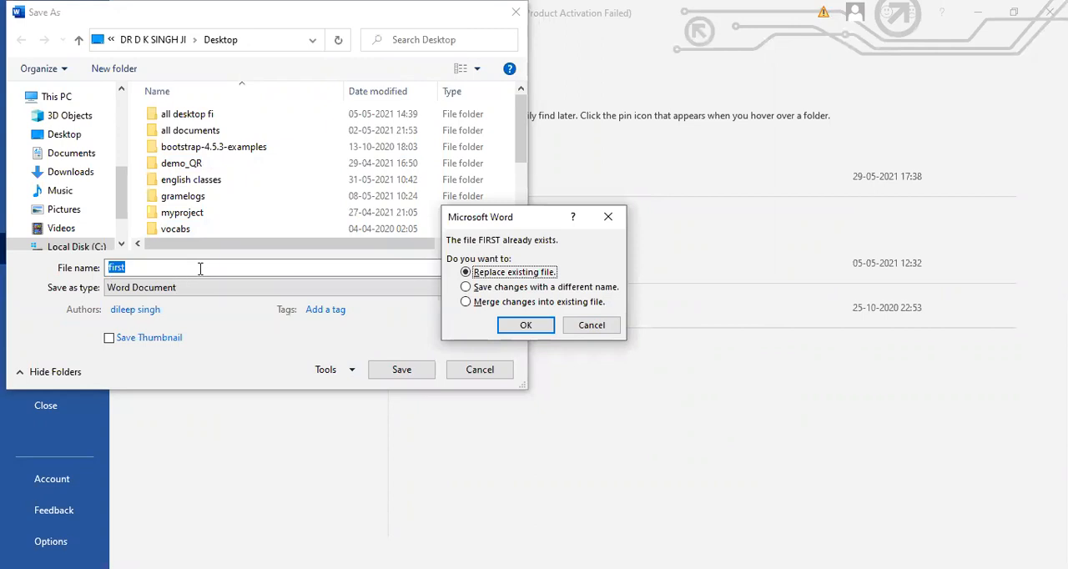
{"action": "key", "text": "Escape"}
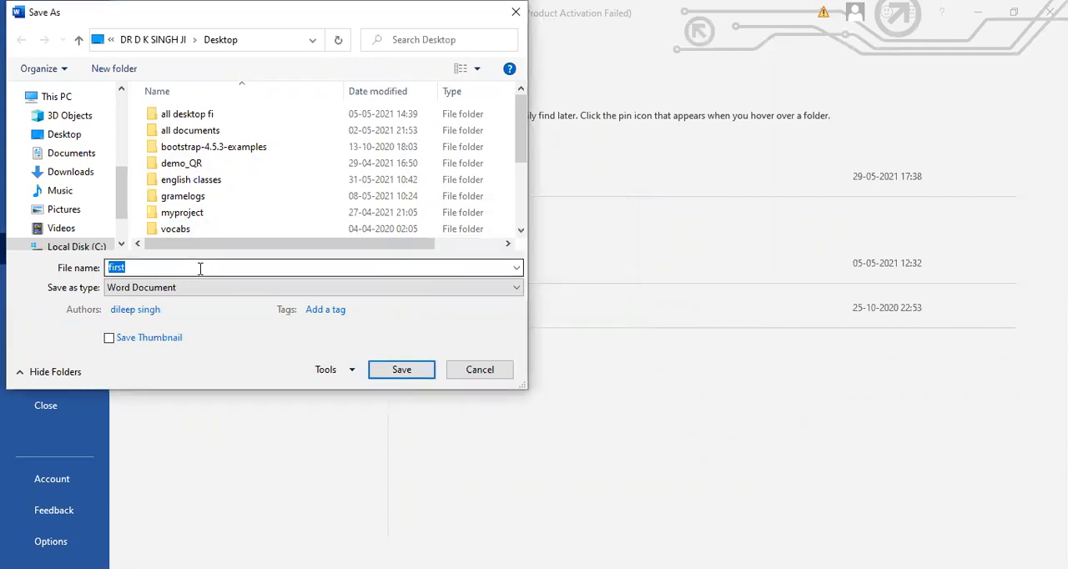
- Save the document under the name second and minimise its window
{"action": "key", "text": "BackSpace"}
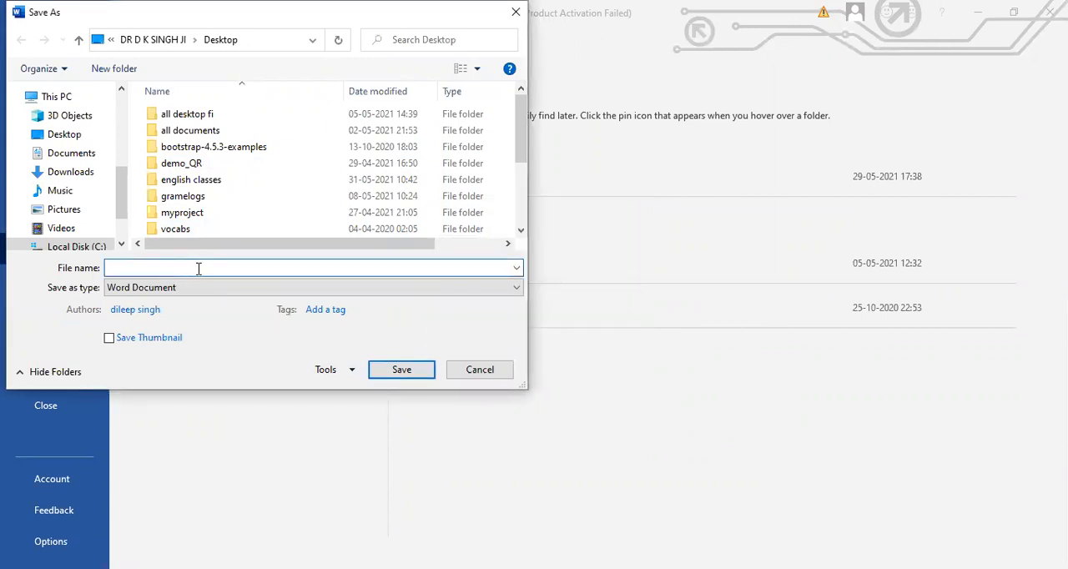
{"action": "type", "text": "second"}
{"action": "key", "text": "Return"}
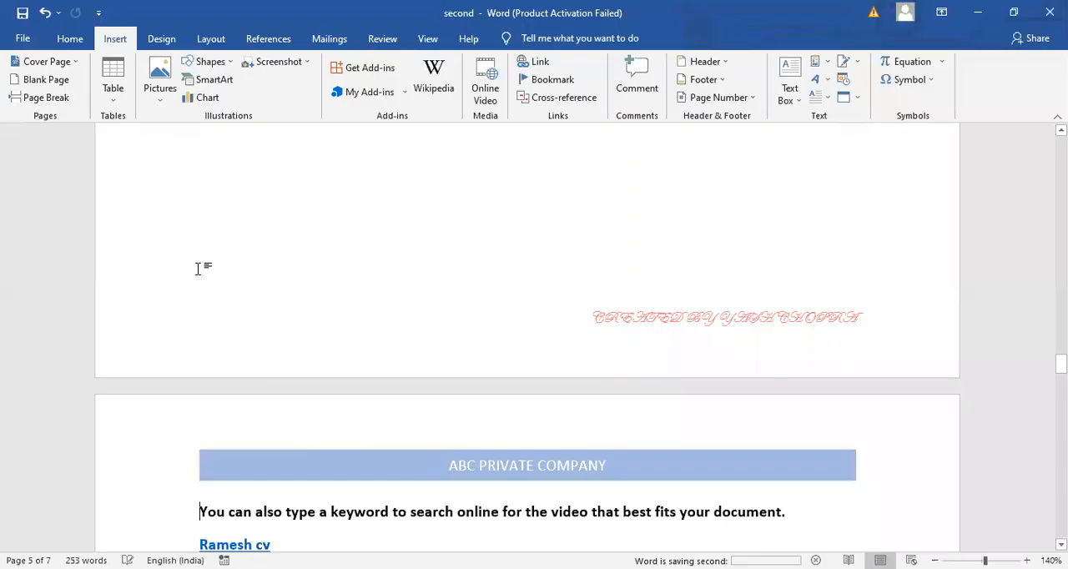
{"action": "left_click", "coordinate": [985, 13]}
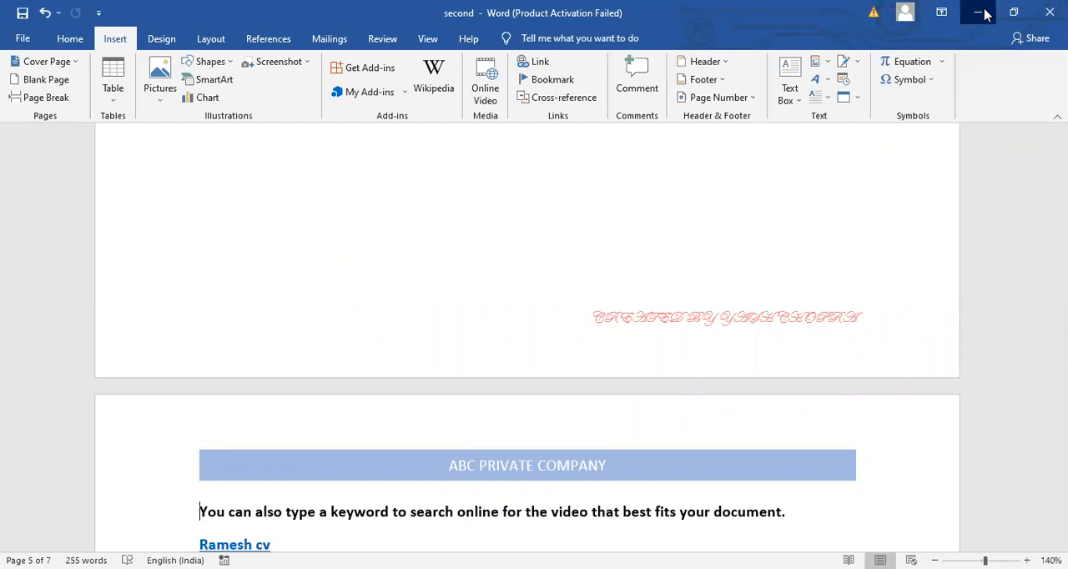